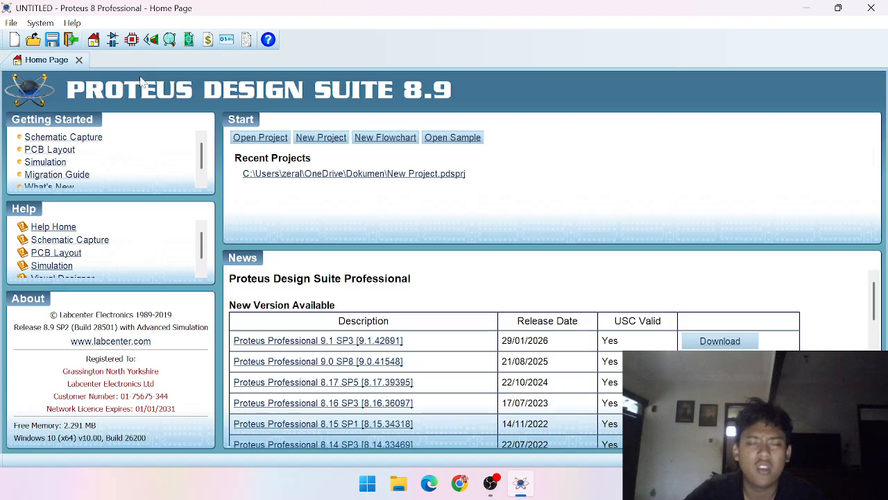
# Step: Start a new project named "New Project.jkbjhpdsprj" without replacing the existing project
pyautogui.click(16, 43)
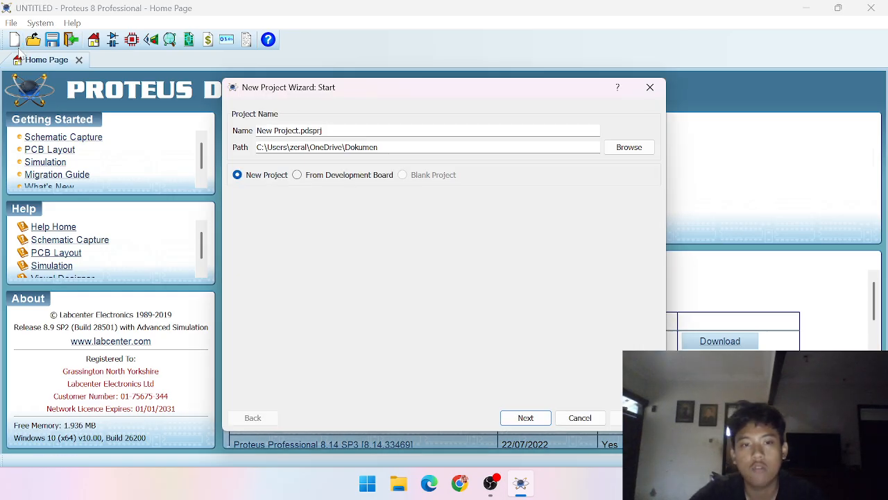
pyautogui.click(524, 417)
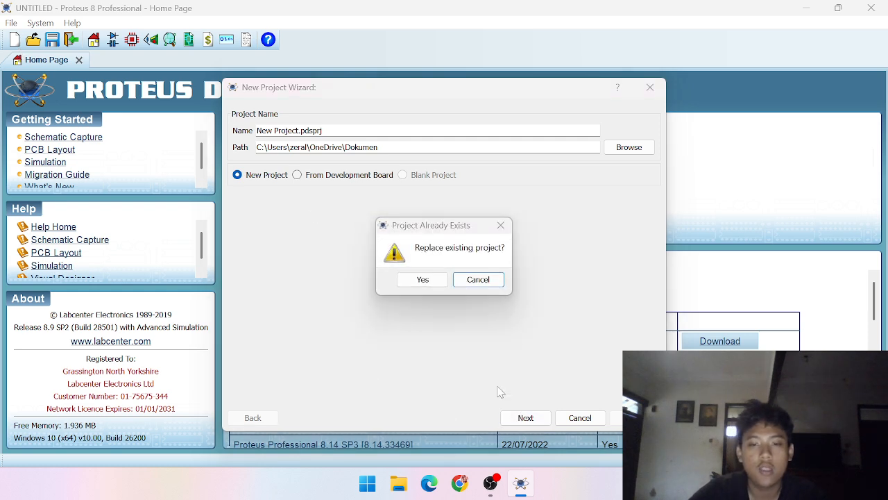
pyautogui.click(476, 280)
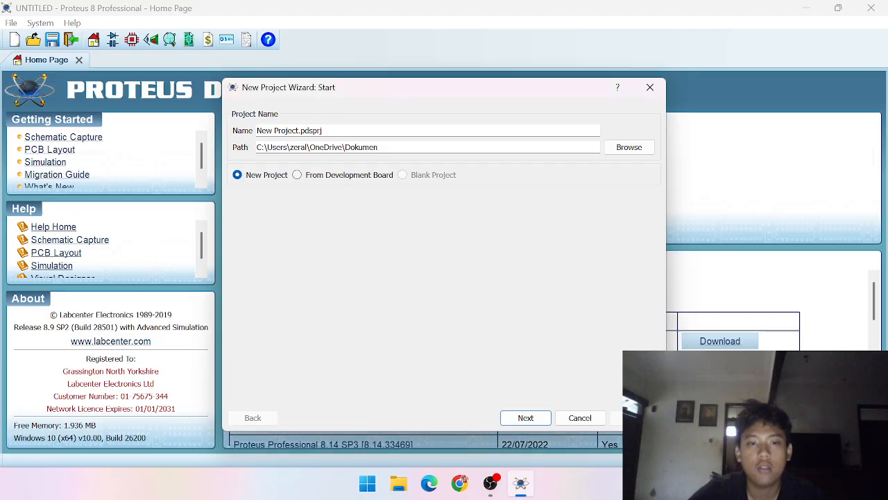
pyautogui.click(300, 130)
pyautogui.write('ddd')
pyautogui.press('Return')
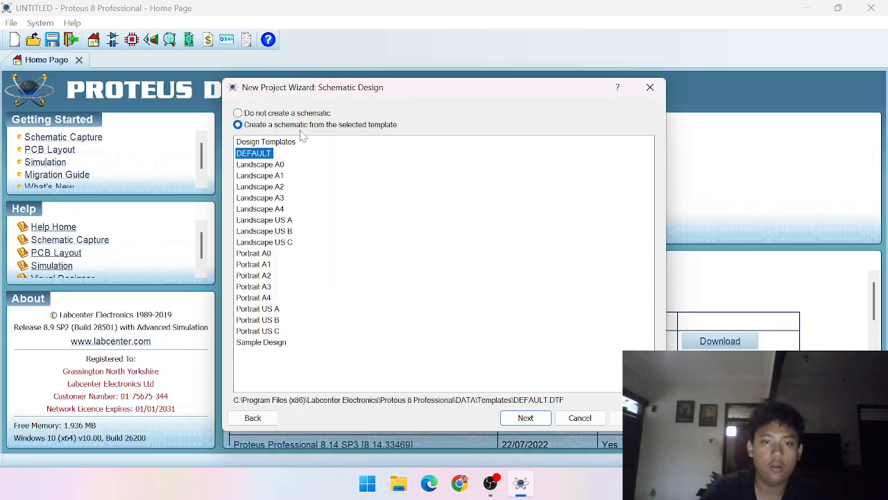
# Step: Create the project with a schematic from the DEFAULT template, no PCB layout and no firmware project
pyautogui.click(524, 424)
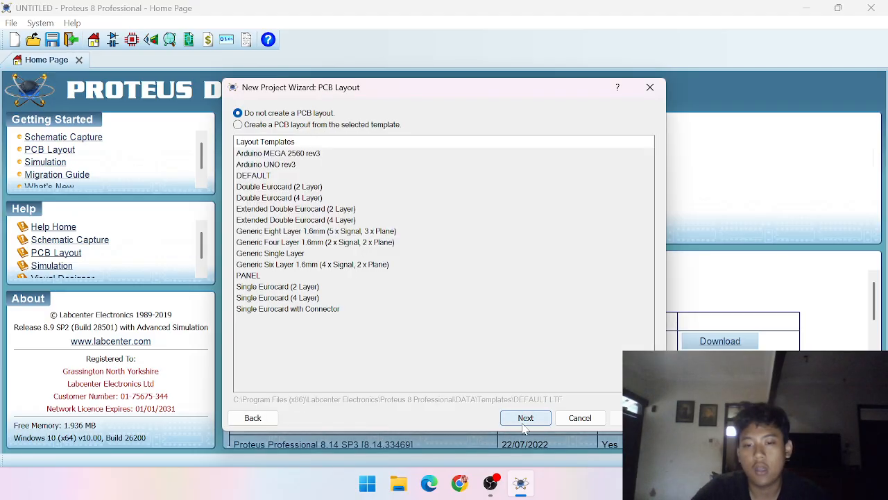
pyautogui.click(524, 419)
pyautogui.click(523, 419)
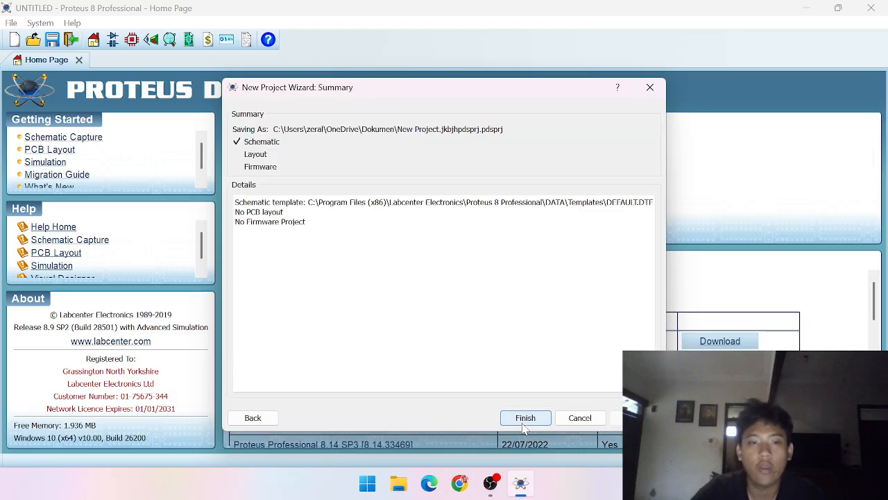
pyautogui.click(527, 425)
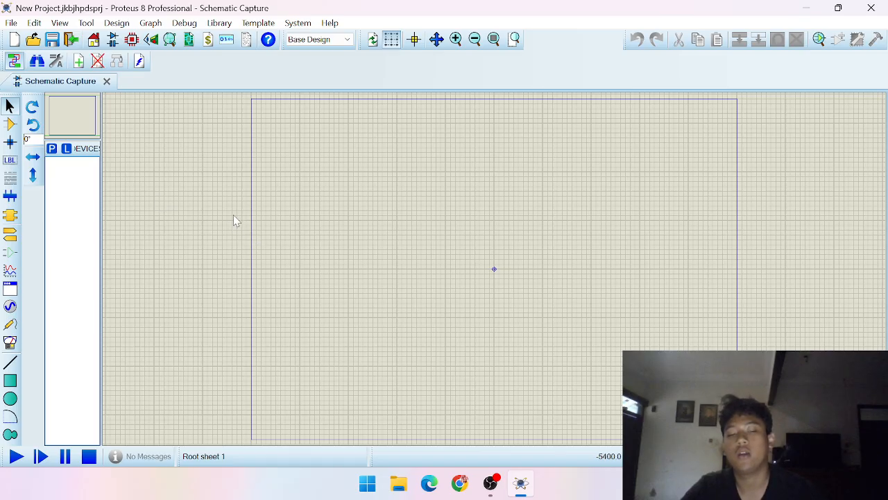
# Step: Search the component library for "mosfet" and add the 2N6660 N-channel MOSFET to the device list
pyautogui.click(10, 125)
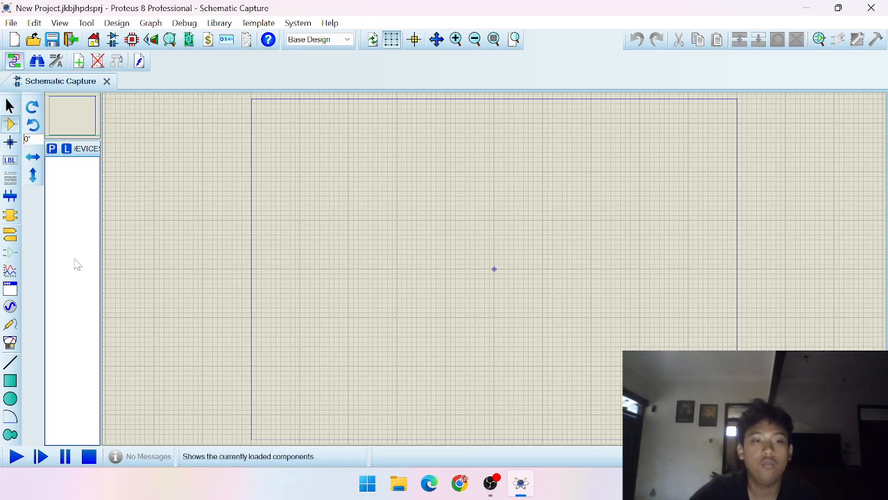
pyautogui.click(52, 150)
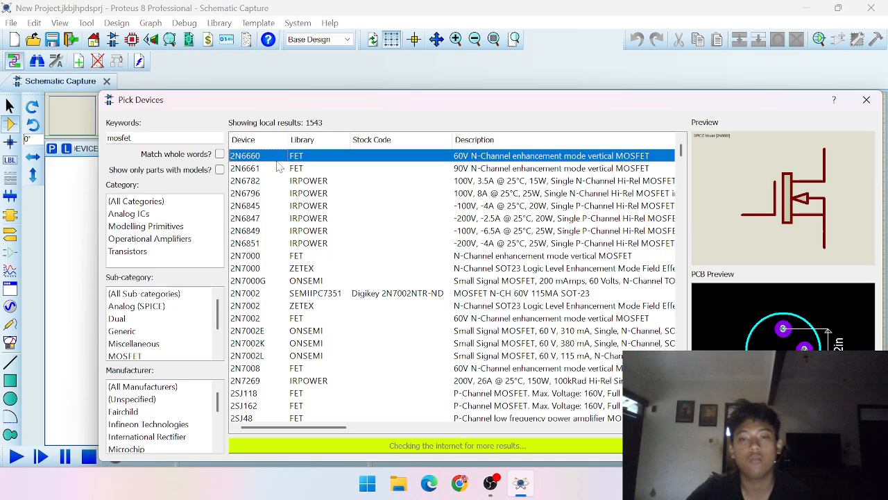
pyautogui.click(283, 168)
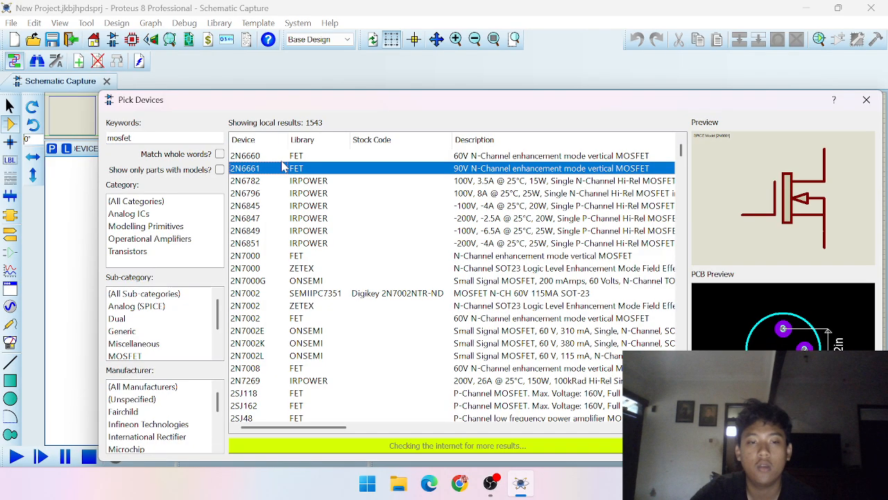
pyautogui.click(274, 157)
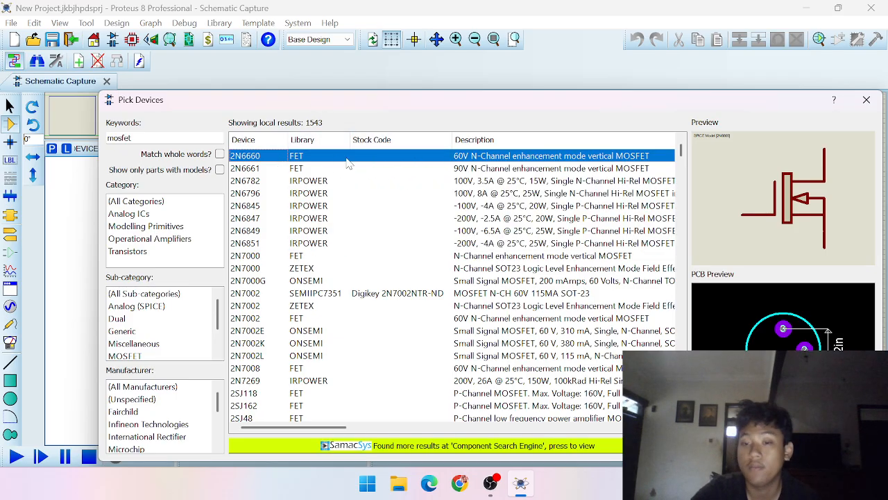
pyautogui.click(792, 446)
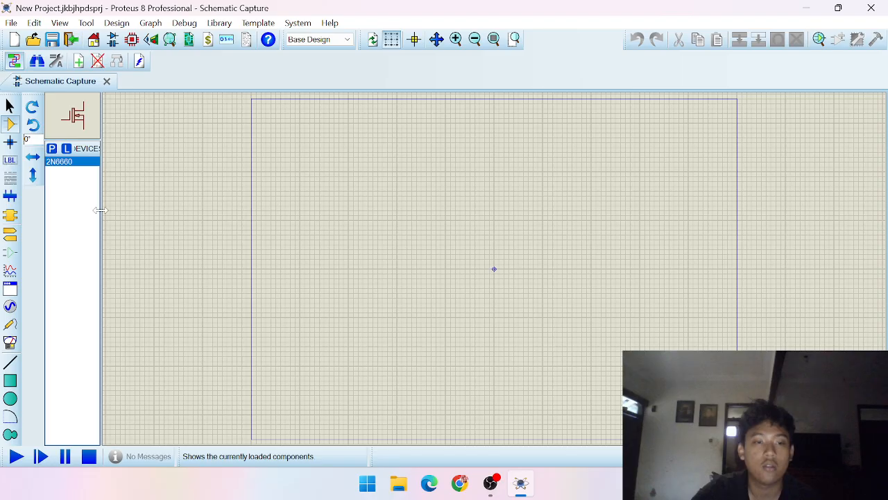
# Step: Widen the device list, search the library for "led" and add the animated LED-RED to it
pyautogui.moveTo(100, 210); pyautogui.dragTo(143, 208)
pyautogui.click(55, 151)
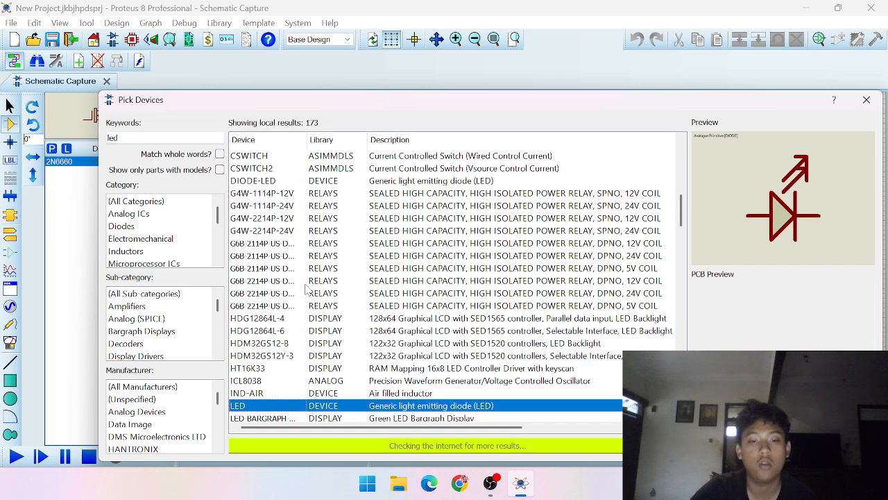
pyautogui.scroll(-2, 301, 374)
pyautogui.click(295, 378)
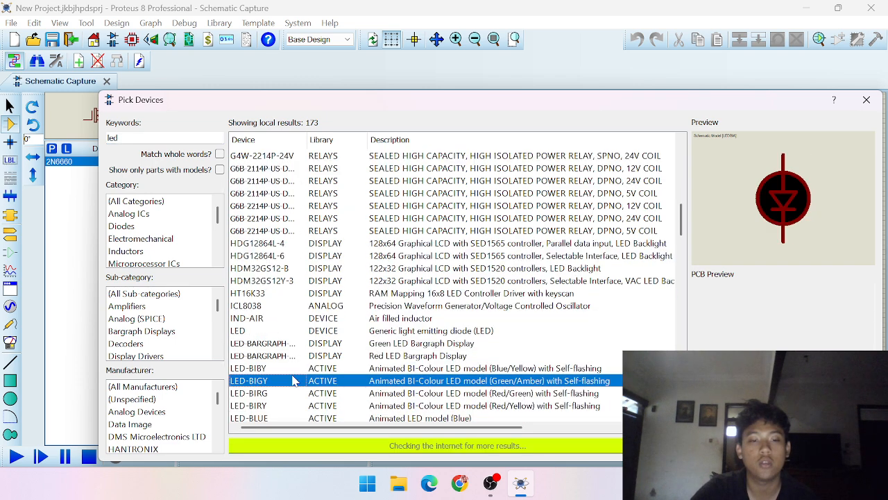
pyautogui.scroll(-2, 290, 382)
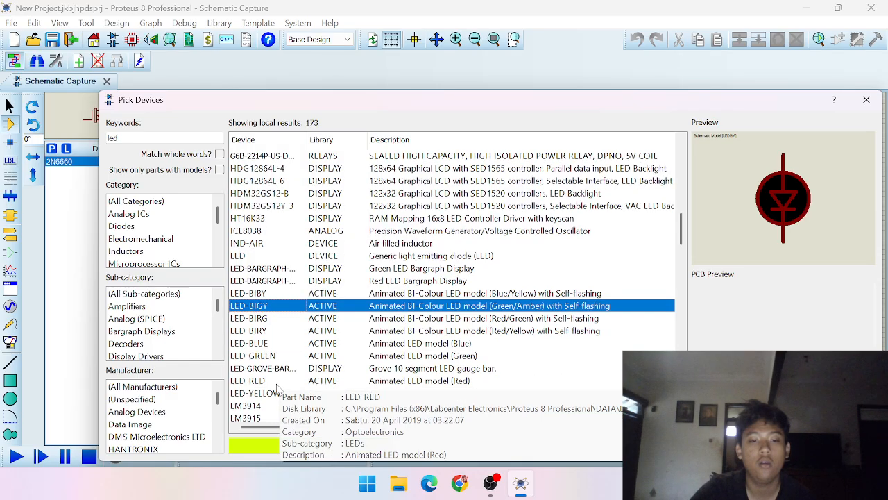
pyautogui.click(270, 381)
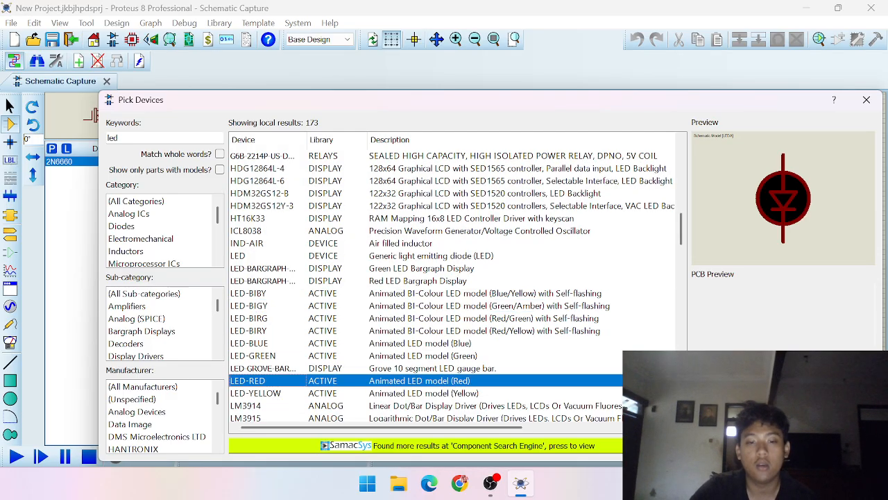
pyautogui.doubleClick(271, 381)
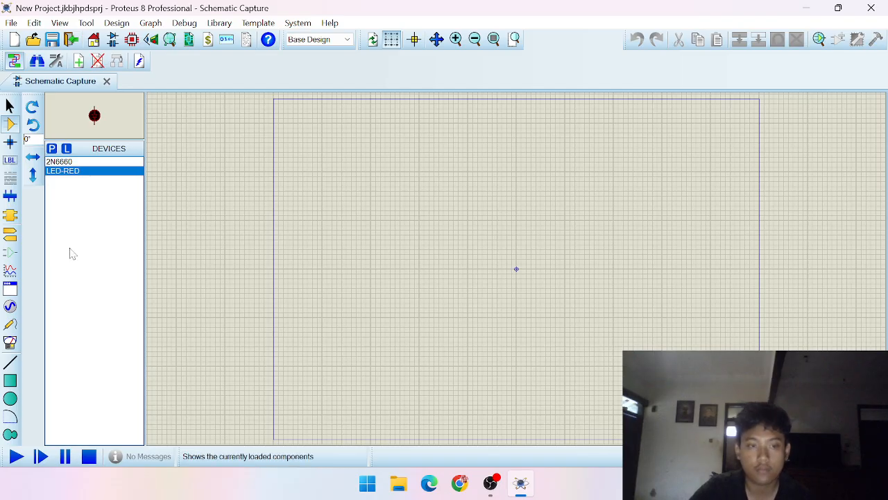
# Step: Search the component library for "switch" and add the SWITCH part to the device list
pyautogui.click(51, 148)
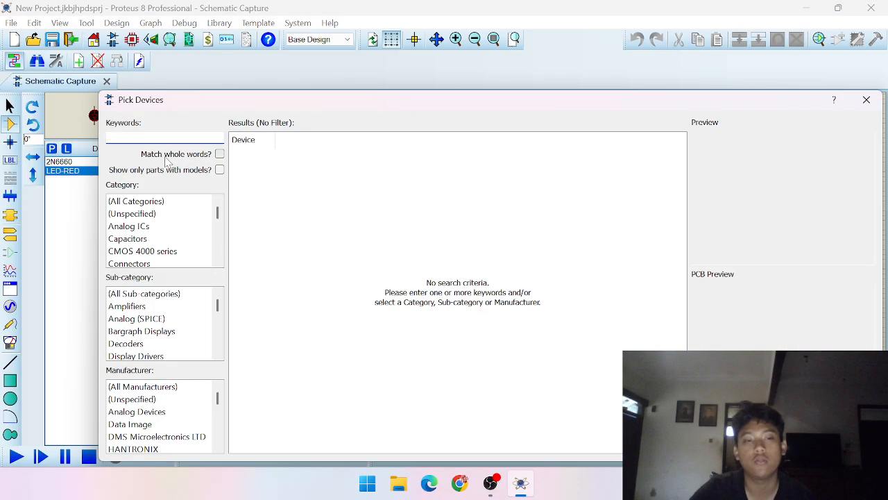
pyautogui.write('switch')
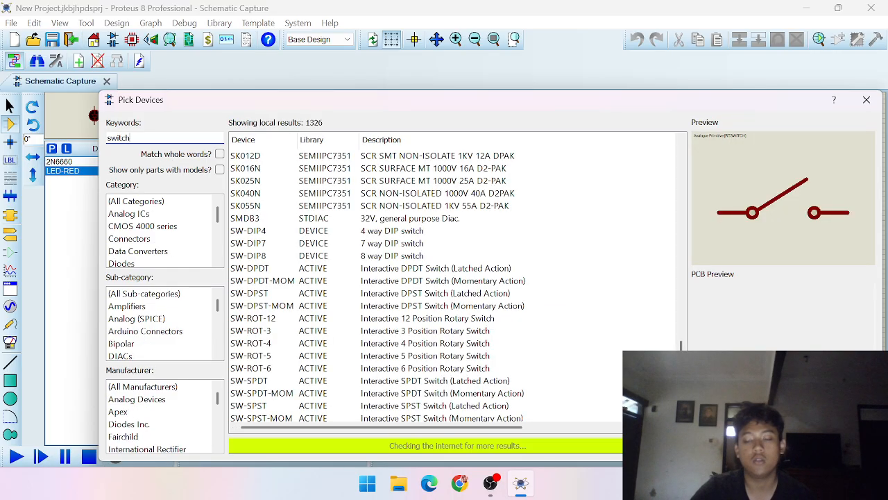
pyautogui.press('Return')
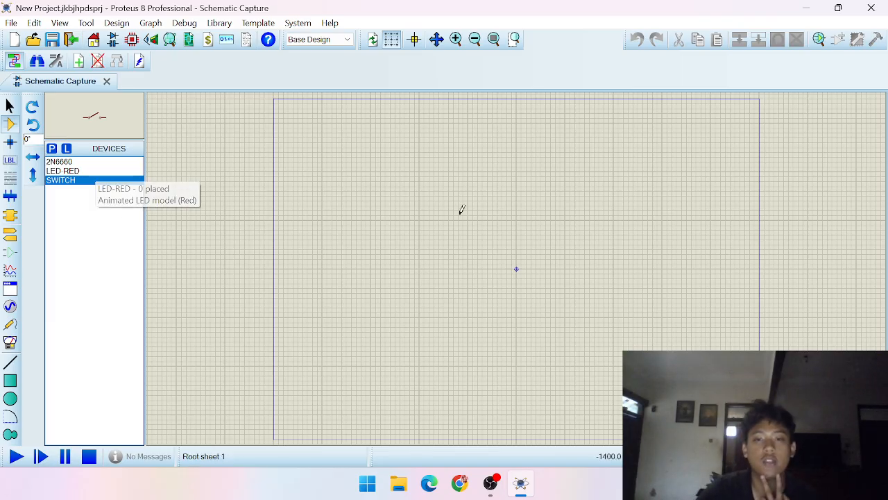
# Step: Place the SWITCH component on the schematic sheet
pyautogui.scroll(-1, 523, 211)
pyautogui.scroll(1, 523, 210)
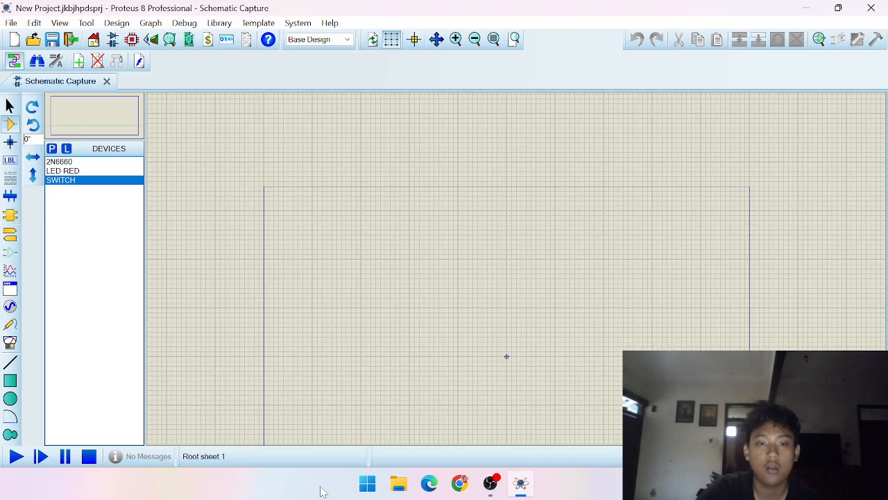
pyautogui.scroll(1, 343, 423)
pyautogui.scroll(-1, 556, 313)
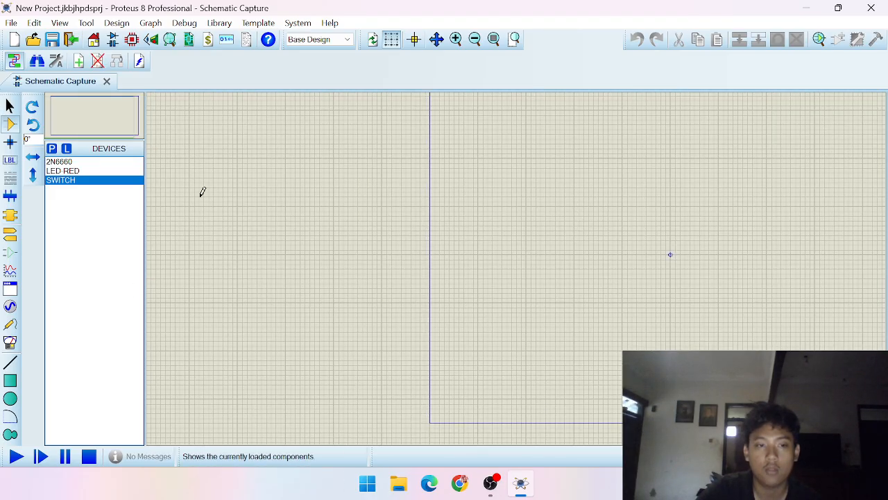
pyautogui.click(533, 218)
pyautogui.scroll(1, 580, 201)
pyautogui.click(498, 281)
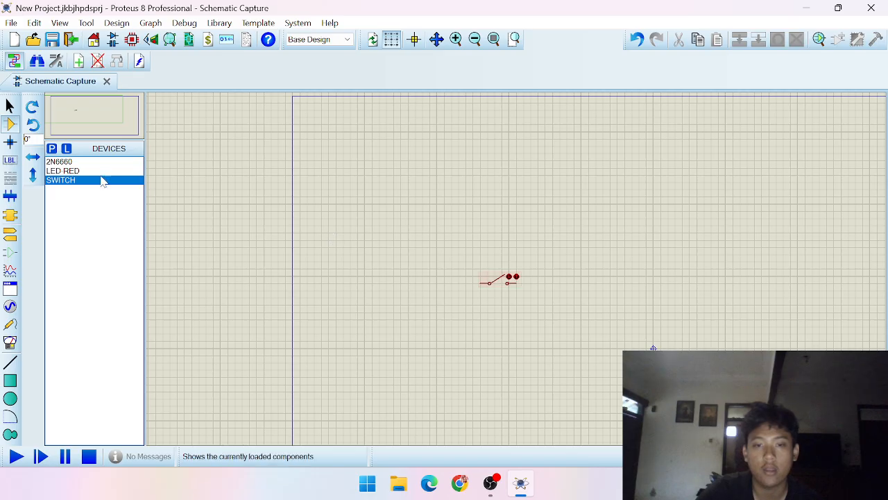
# Step: Place the 2N6660 MOSFET to the right of the switch and the LED-RED above the MOSFET
pyautogui.click(82, 162)
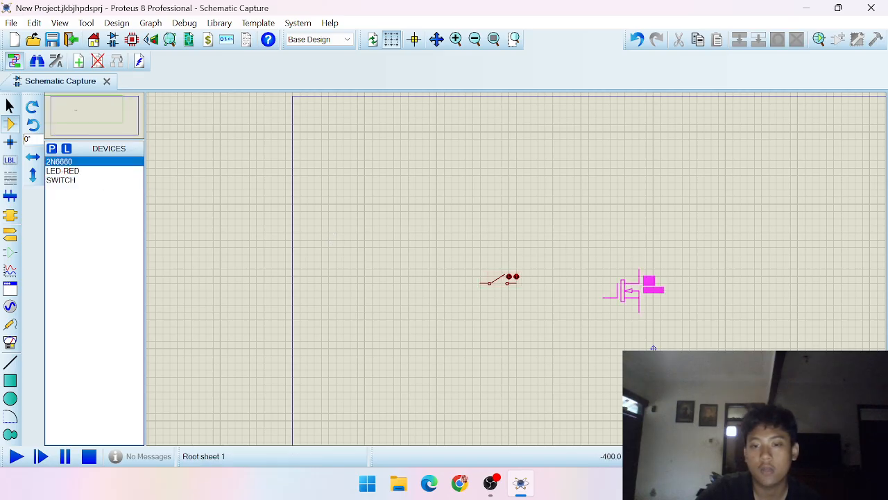
pyautogui.click(624, 276)
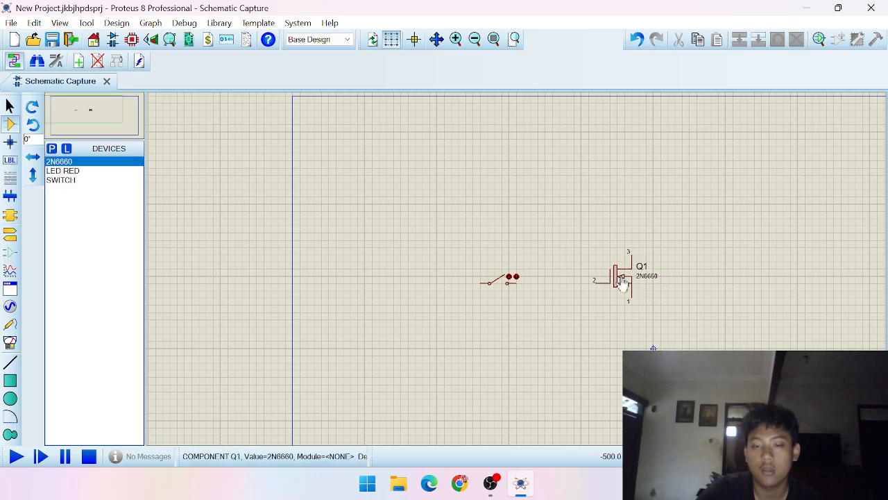
pyautogui.click(69, 170)
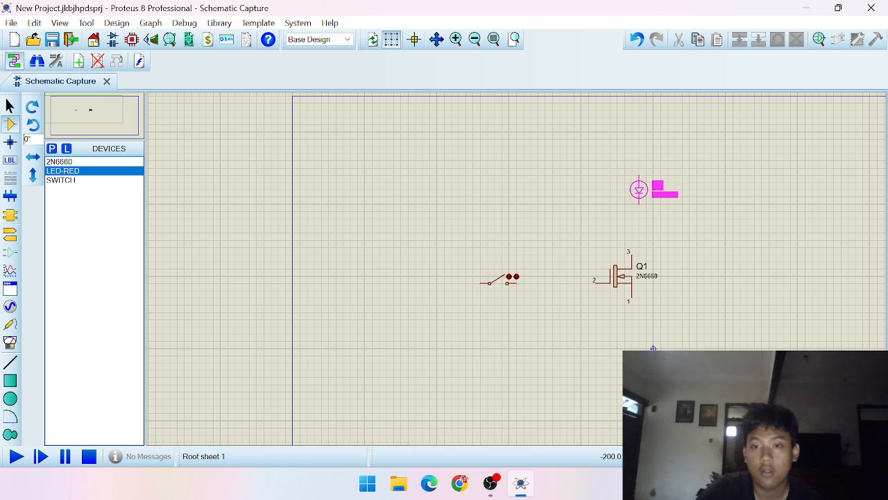
pyautogui.click(639, 189)
pyautogui.scroll(1, 639, 189)
pyautogui.scroll(-1, 460, 346)
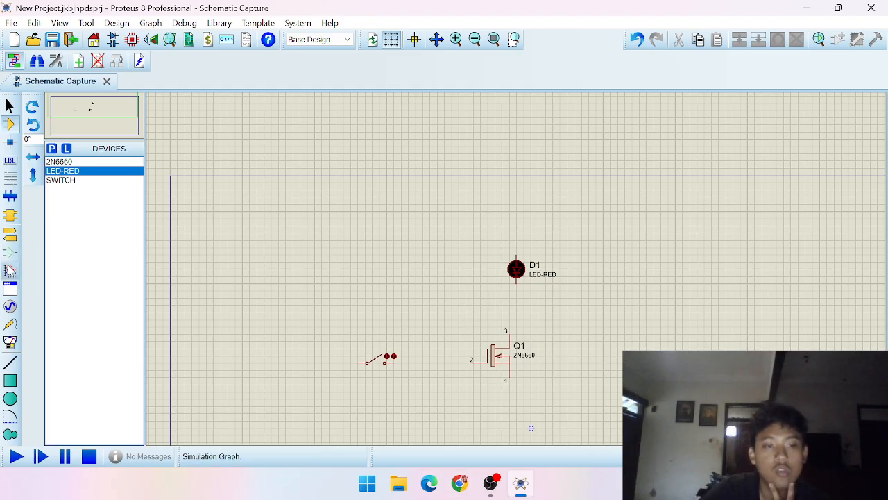
# Step: Place a DC generator on the schematic to the left of the switch
pyautogui.click(10, 270)
pyautogui.click(10, 306)
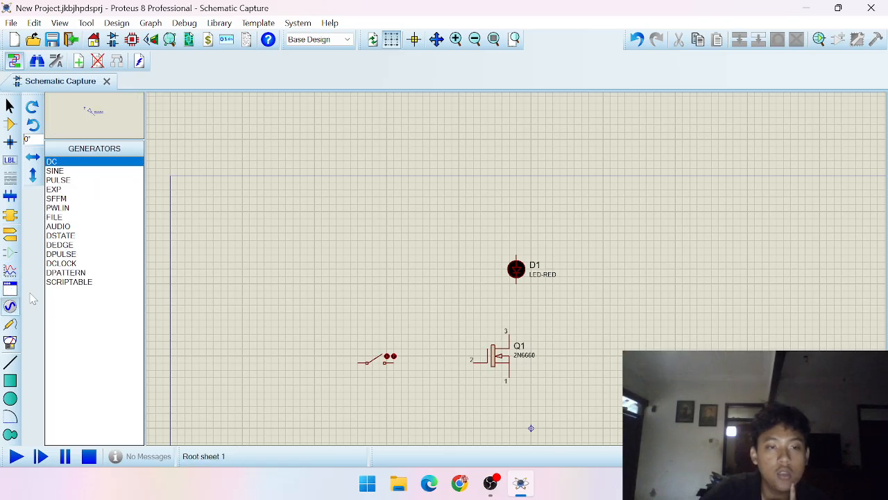
pyautogui.press('F6')
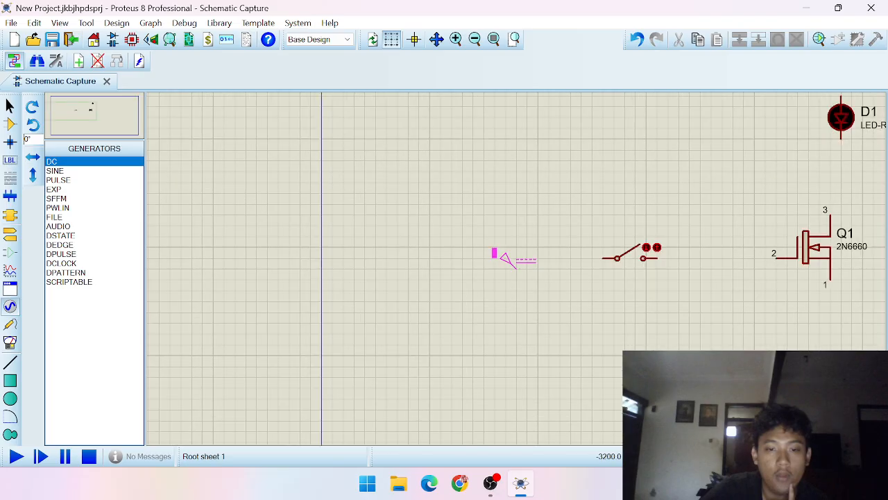
pyautogui.press('F6')
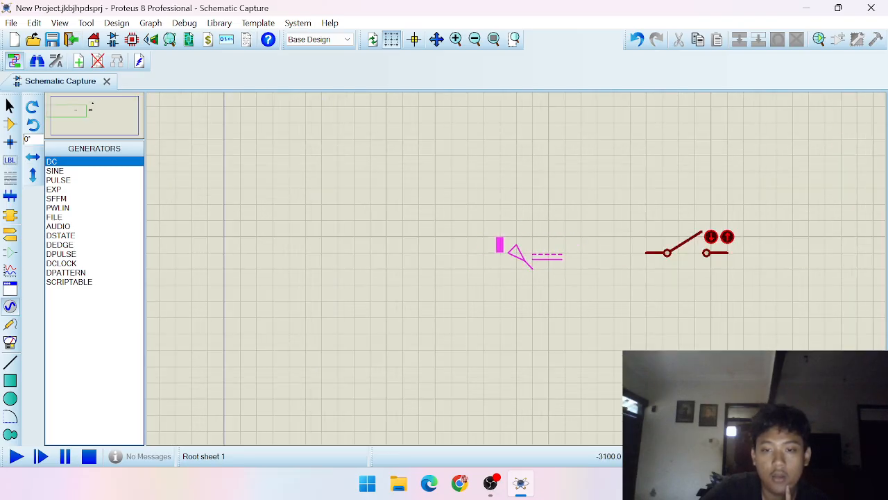
pyautogui.click(499, 244)
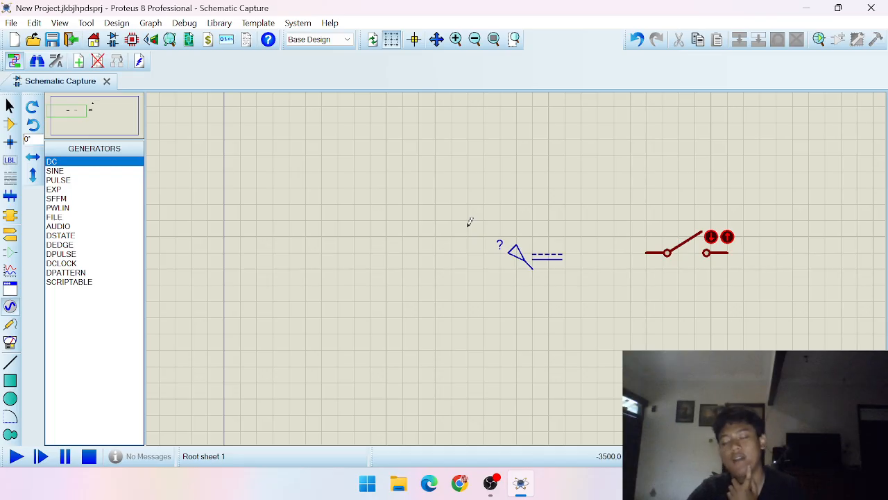
pyautogui.click(517, 255)
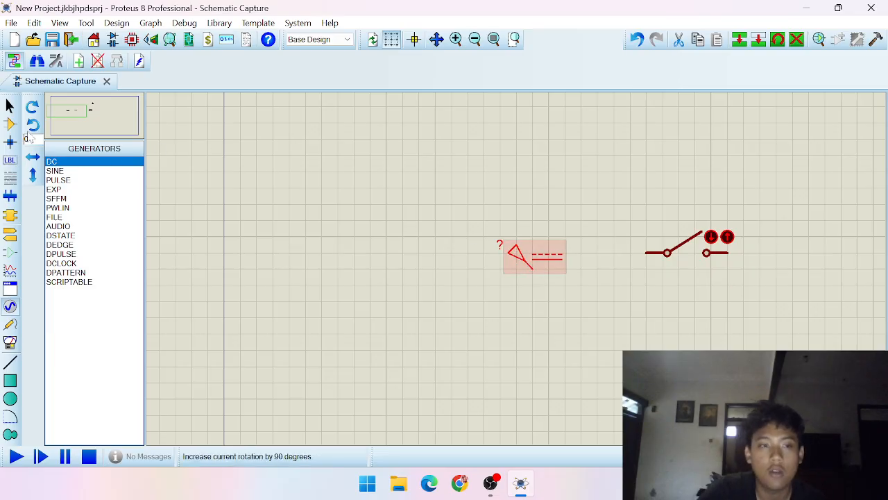
pyautogui.click(8, 106)
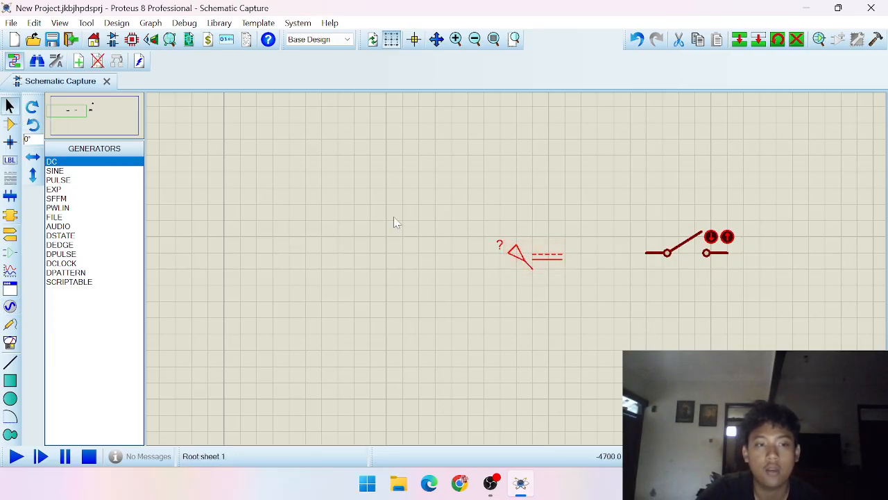
# Step: Set the DC generator's voltage to 12 V and name it 12V
pyautogui.doubleClick(521, 273)
pyautogui.click(527, 84)
pyautogui.write('12')
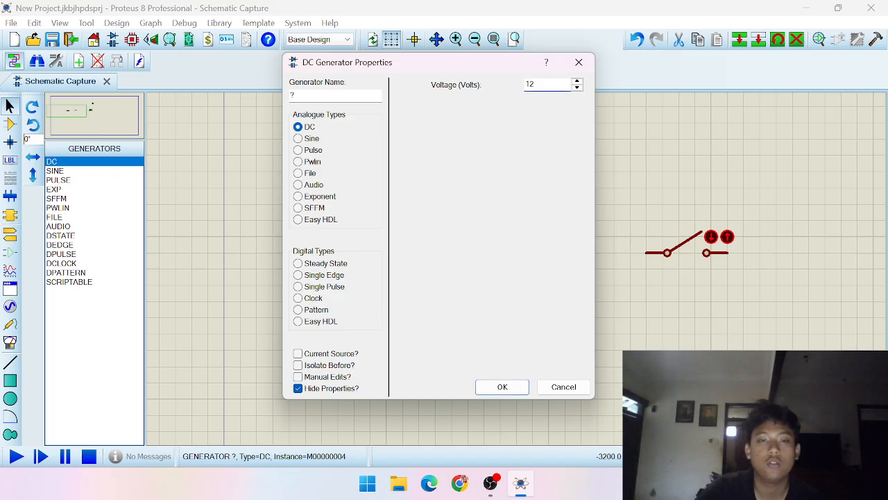
pyautogui.click(326, 96)
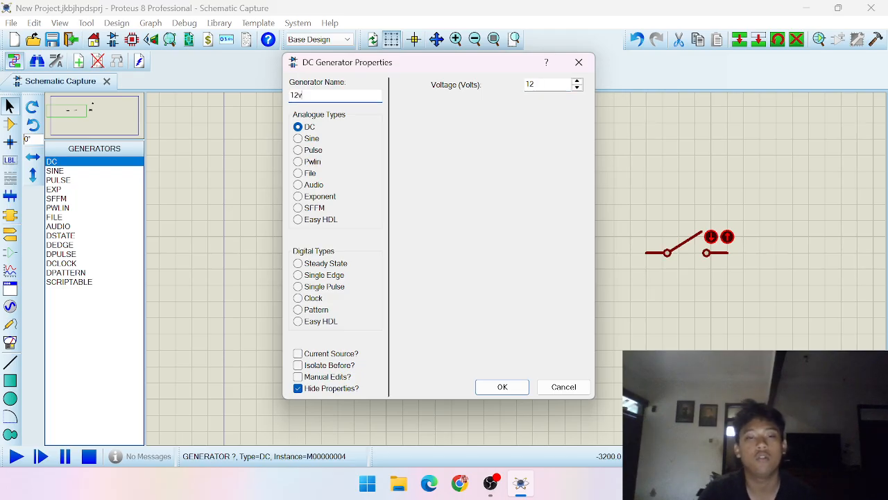
pyautogui.write('12V')
pyautogui.press('Return')
pyautogui.click(544, 304)
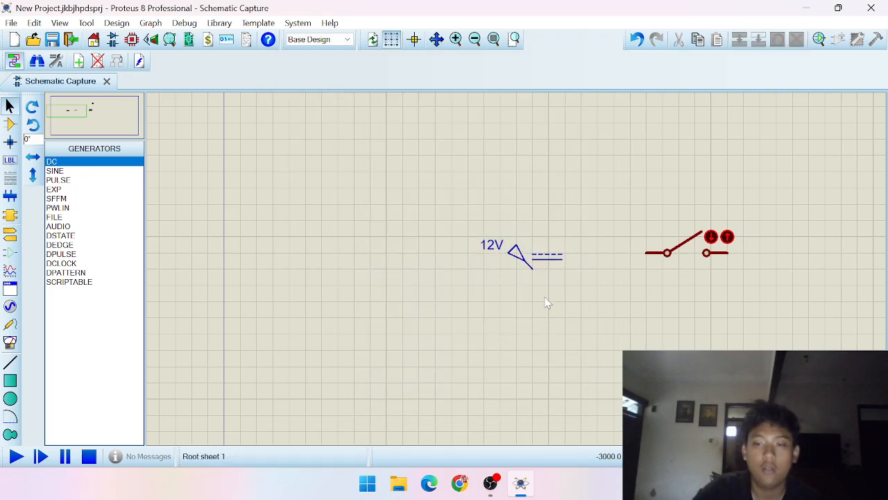
# Step: Wire the 12V generator's terminal to the switch's left pin
pyautogui.scroll(1, 532, 253)
pyautogui.click(516, 294)
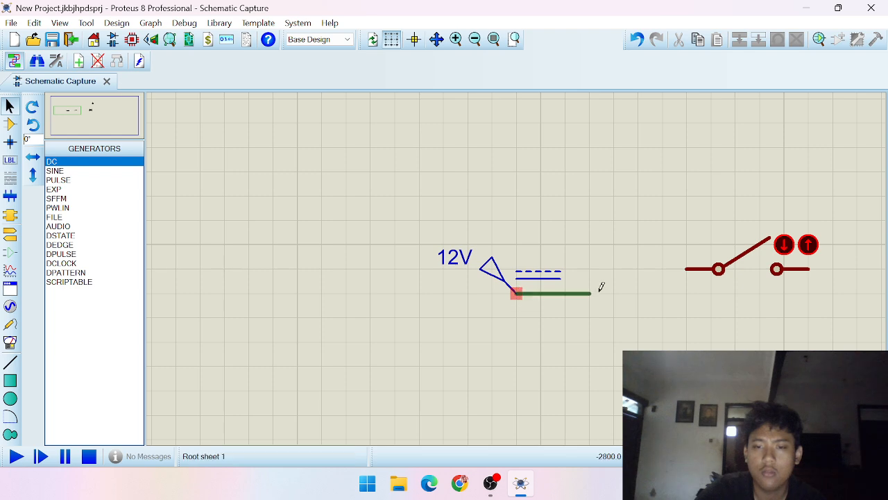
pyautogui.click(685, 270)
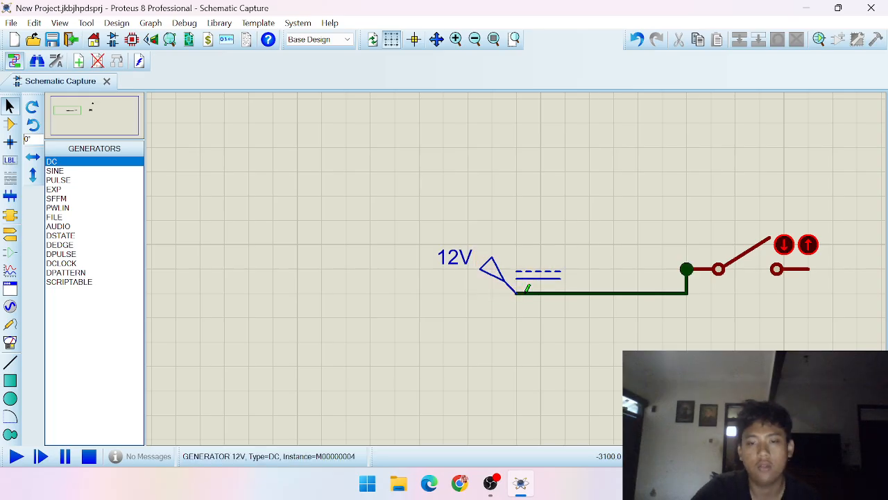
# Step: Move the 12V generator up to line its terminal up with the switch's left pin, keeping the wire's default WIRE style
pyautogui.click(488, 291)
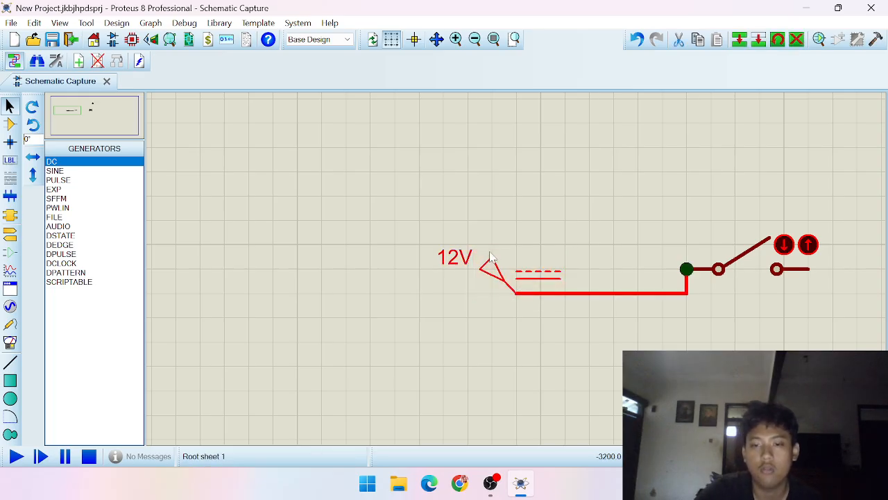
pyautogui.moveTo(520, 286); pyautogui.dragTo(498, 267)
pyautogui.click(498, 269)
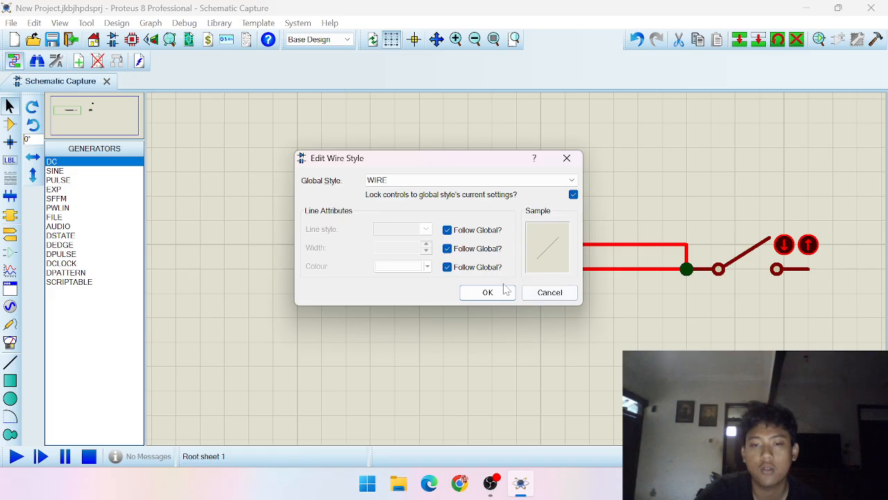
pyautogui.click(503, 295)
pyautogui.scroll(-3, 538, 276)
pyautogui.scroll(1, 529, 254)
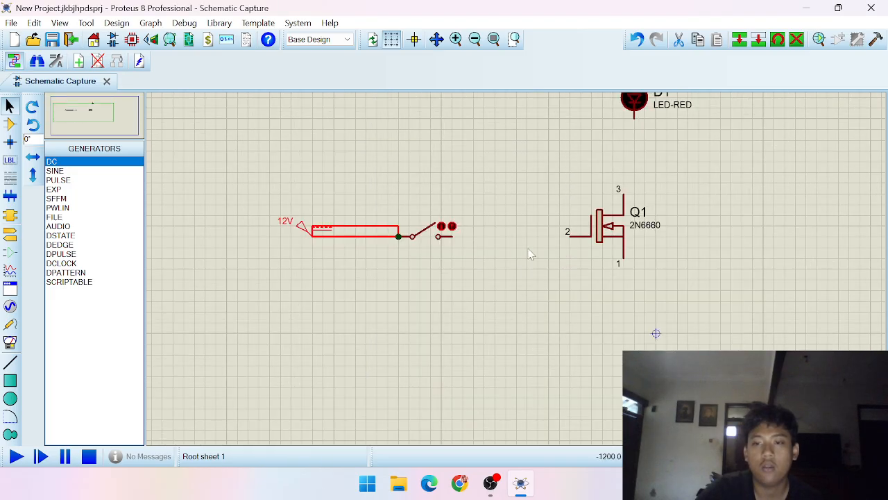
pyautogui.scroll(-1, 529, 254)
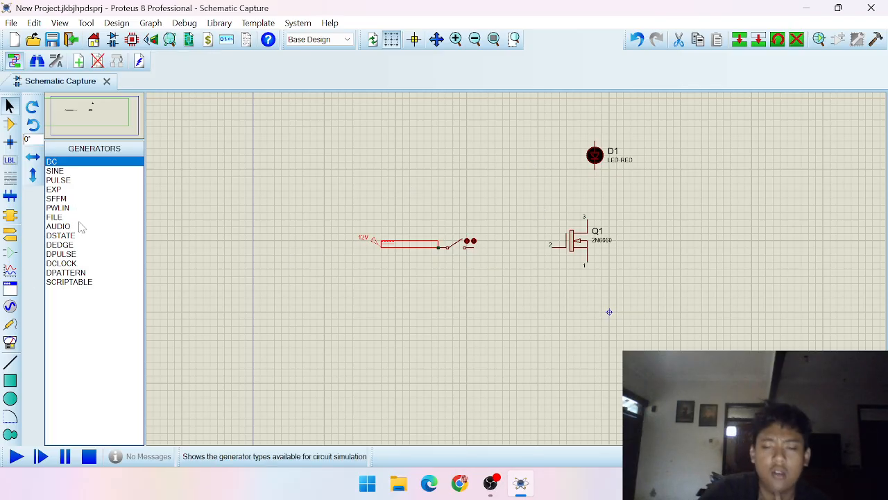
pyautogui.click(11, 256)
pyautogui.click(10, 270)
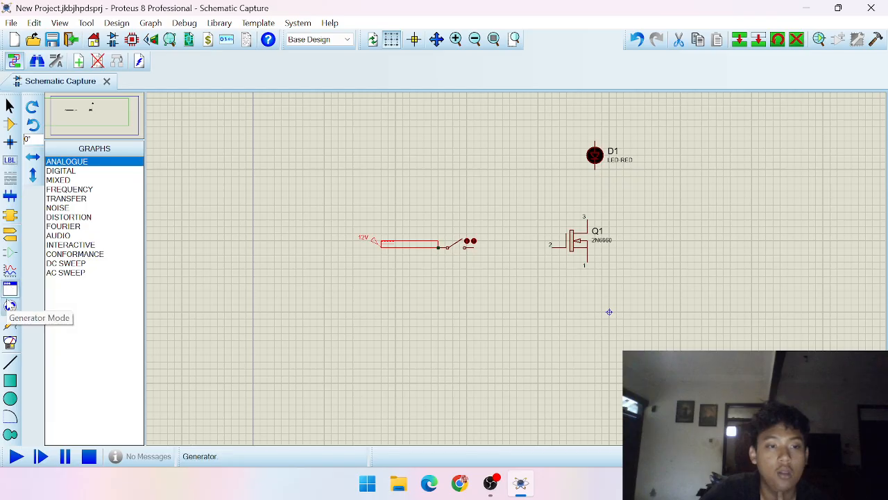
pyautogui.click(9, 308)
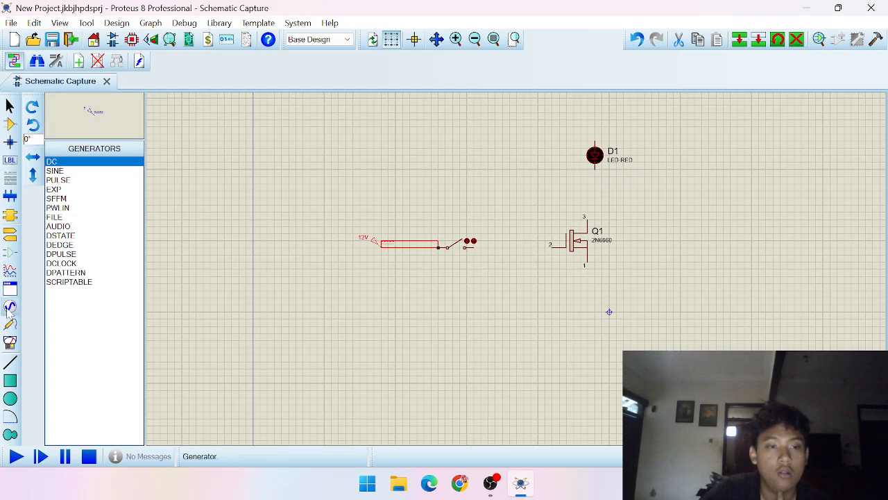
pyautogui.click(10, 342)
pyautogui.click(10, 324)
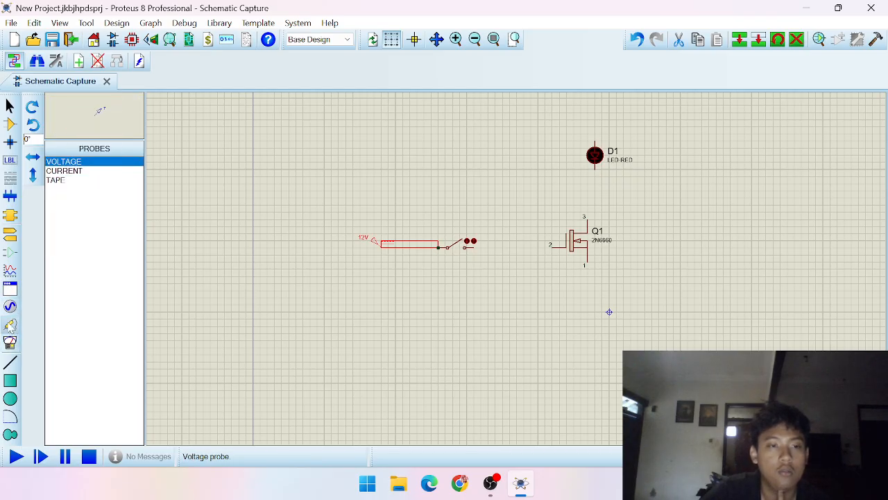
pyautogui.click(10, 270)
# Step: Place a GROUND terminal directly below the 2N6660 MOSFET and wire it to the MOSFET's pin 1
pyautogui.click(9, 237)
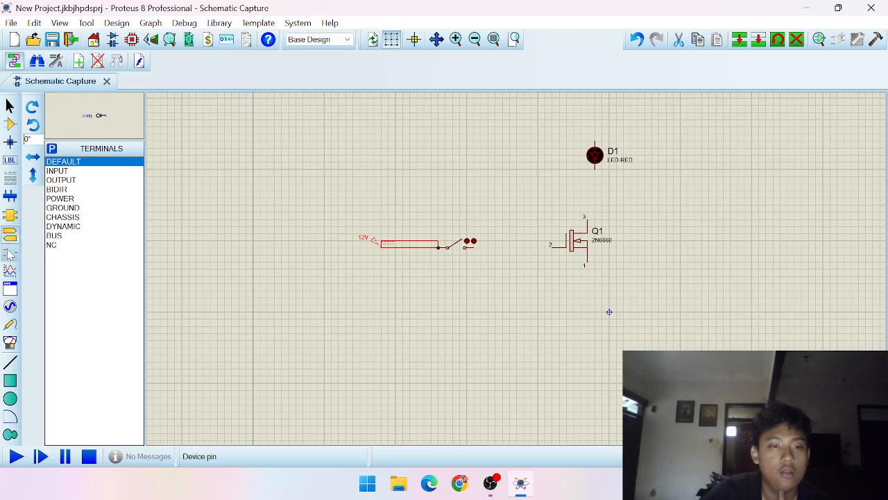
pyautogui.click(62, 207)
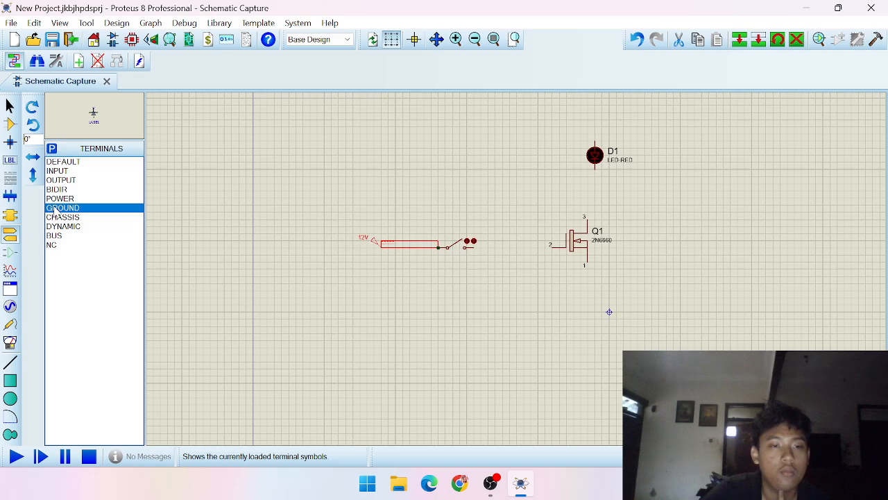
pyautogui.click(542, 315)
pyautogui.click(581, 310)
pyautogui.scroll(1, 587, 304)
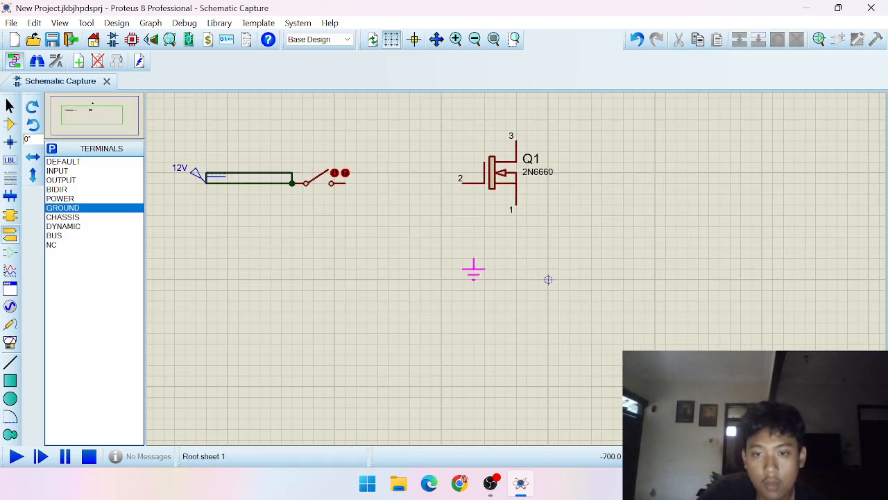
pyautogui.scroll(1, 548, 279)
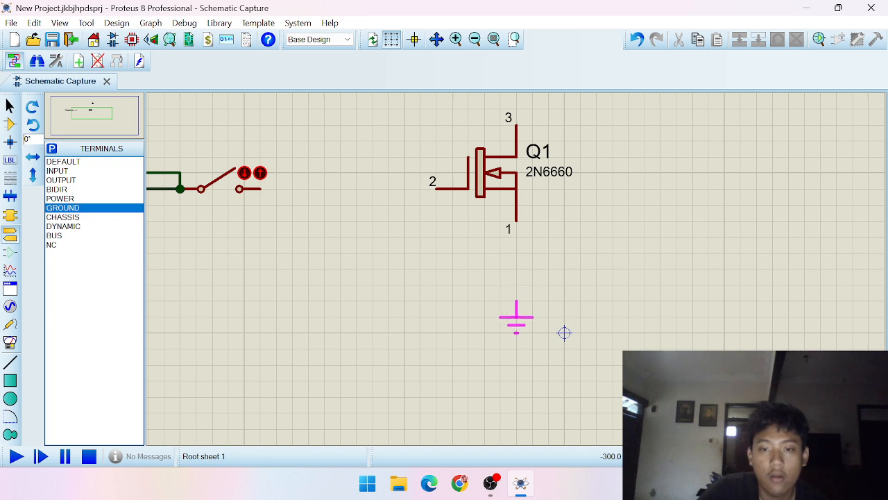
pyautogui.click(517, 318)
pyautogui.click(517, 221)
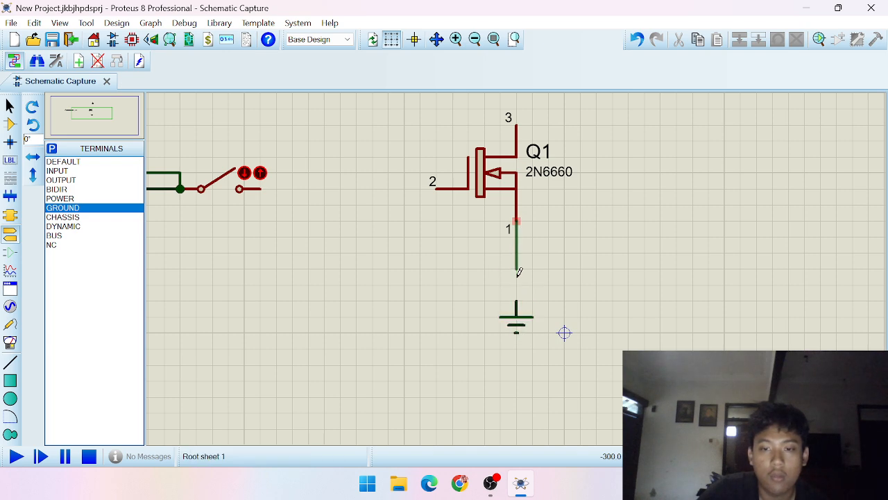
pyautogui.click(516, 300)
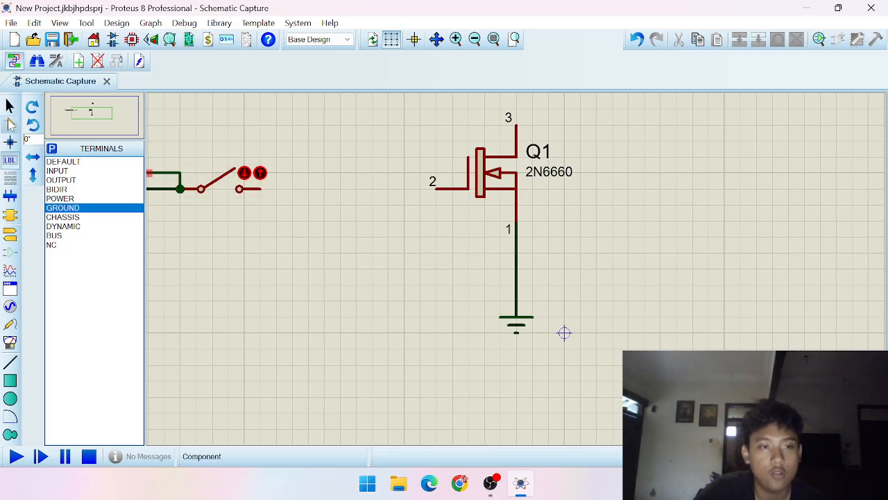
# Step: Search the component library for "Res" and add the generic RES resistor to the device list
pyautogui.click(9, 123)
pyautogui.click(52, 148)
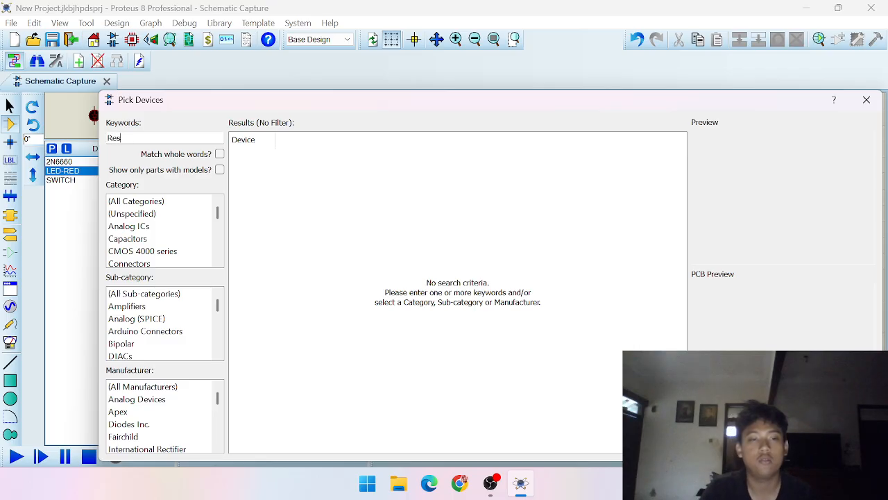
pyautogui.press('BackSpace')
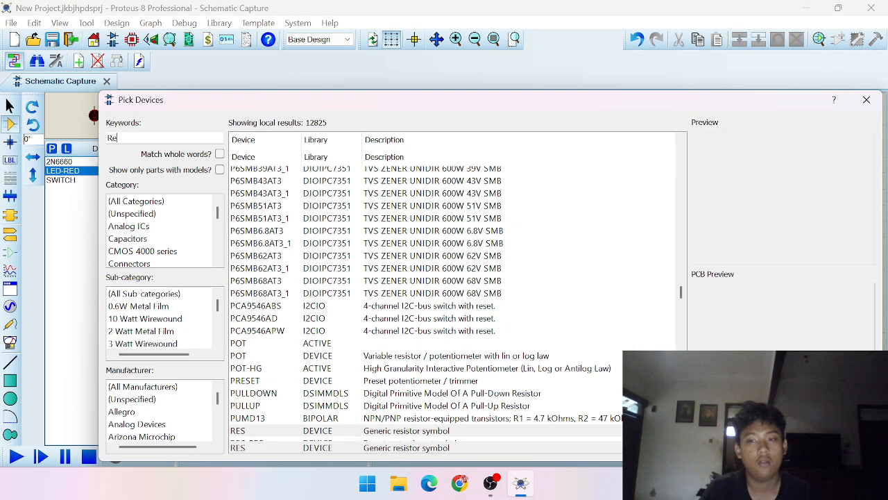
pyautogui.write('s')
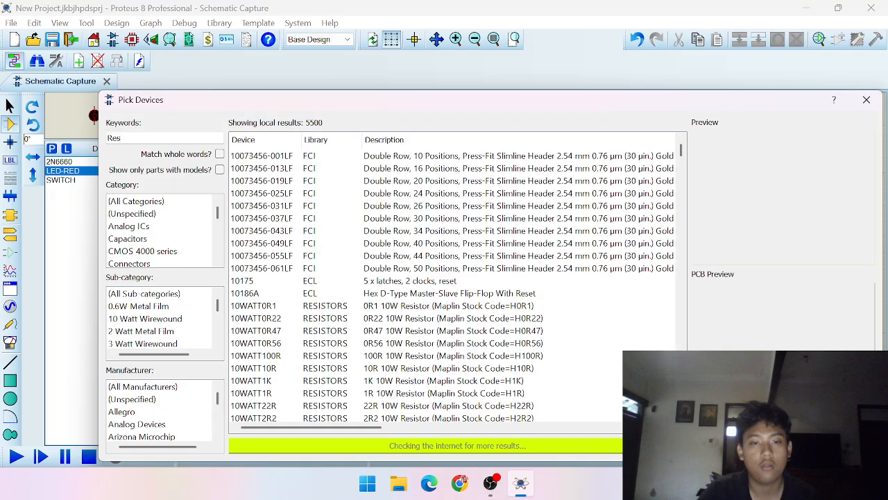
pyautogui.press('Return')
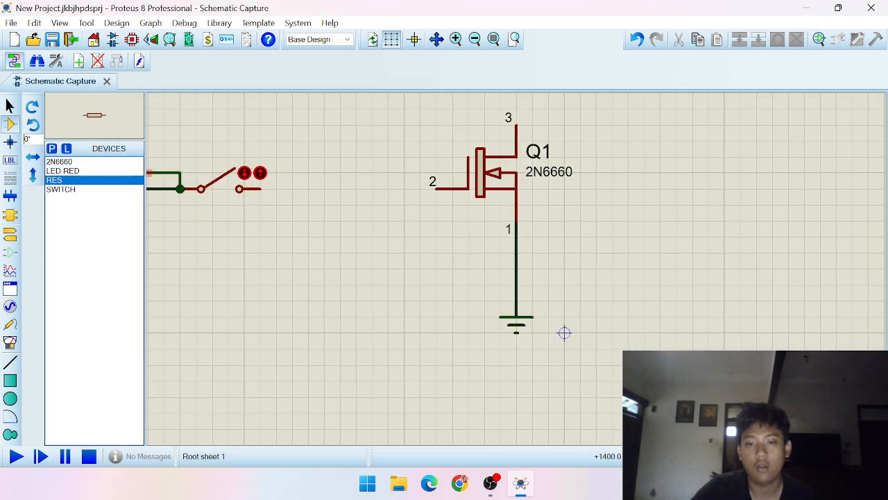
# Step: Wire the switch's right pin to the gate, pin 2, of the 2N6660 MOSFET
pyautogui.scroll(-1, 467, 241)
pyautogui.scroll(1, 450, 204)
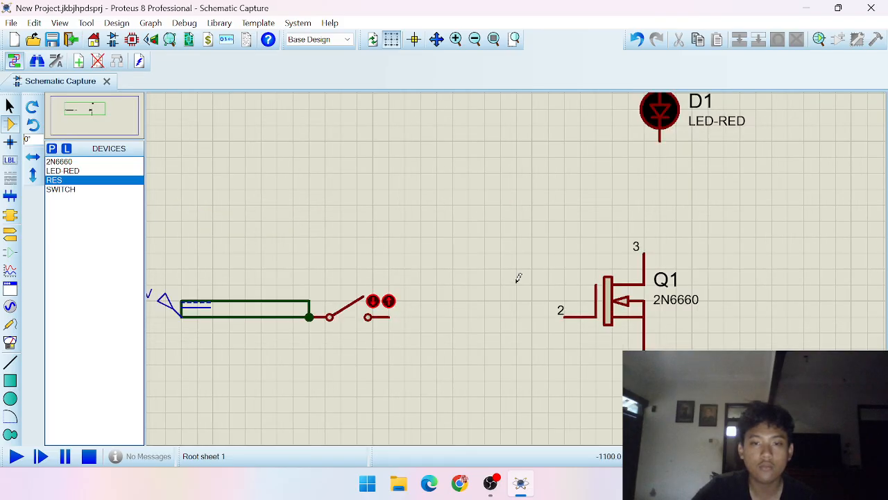
pyautogui.click(392, 310)
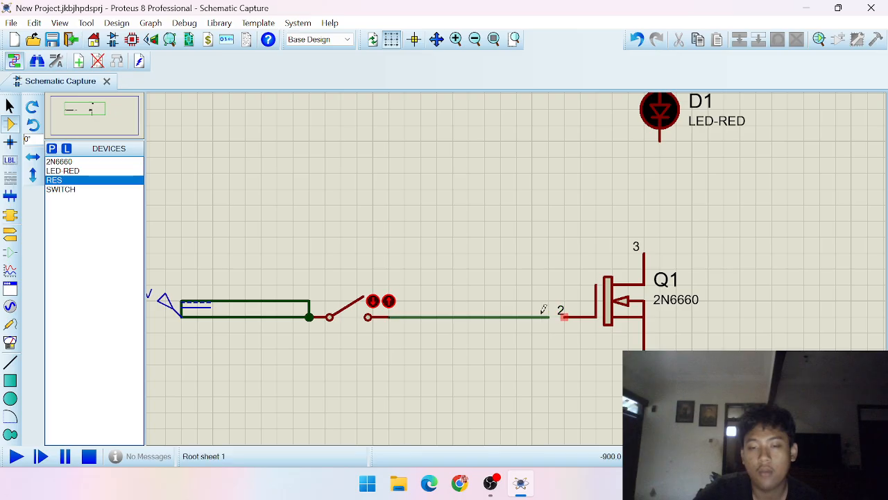
pyautogui.scroll(1, 564, 316)
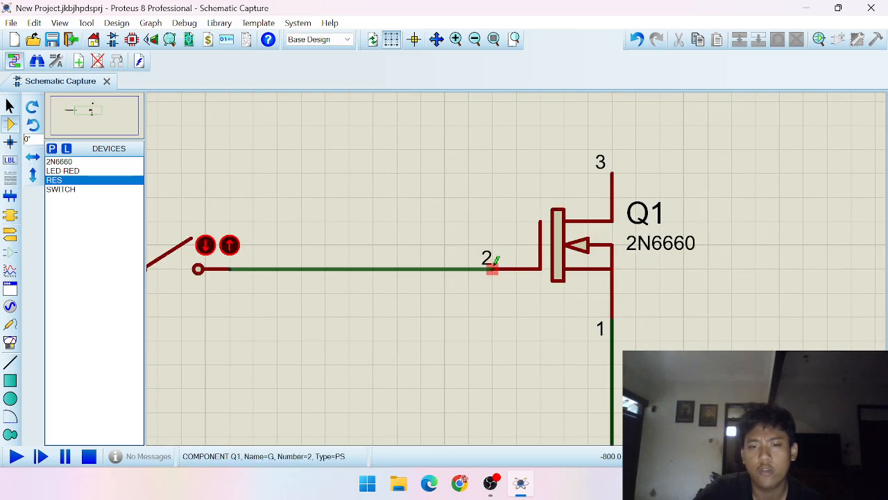
pyautogui.click(565, 316)
# Step: Wire the MOSFET's pin 3 to the LED-RED's lower pin and shift the LED so the wire runs straight
pyautogui.scroll(-3, 494, 258)
pyautogui.scroll(2, 548, 194)
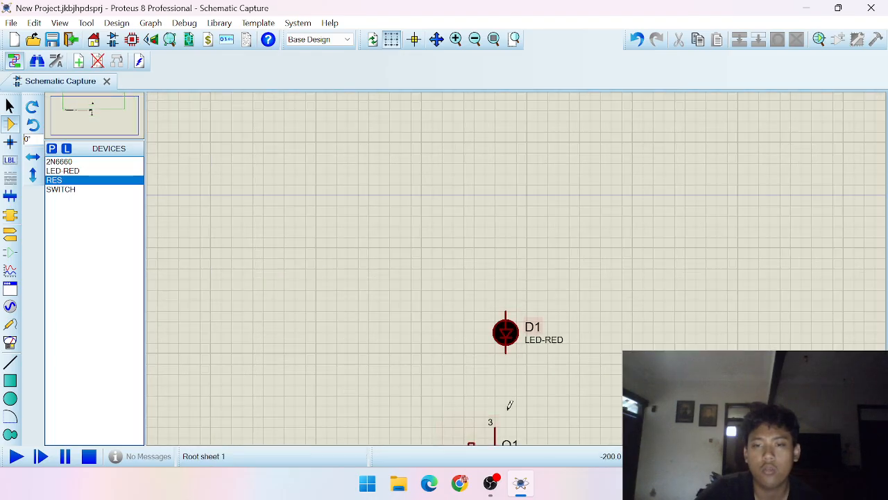
pyautogui.scroll(-1, 497, 410)
pyautogui.scroll(1, 519, 263)
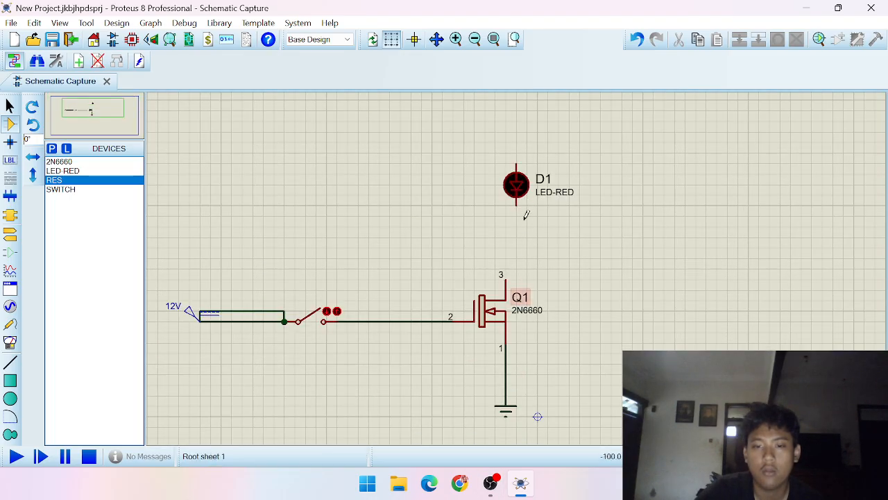
pyautogui.click(506, 279)
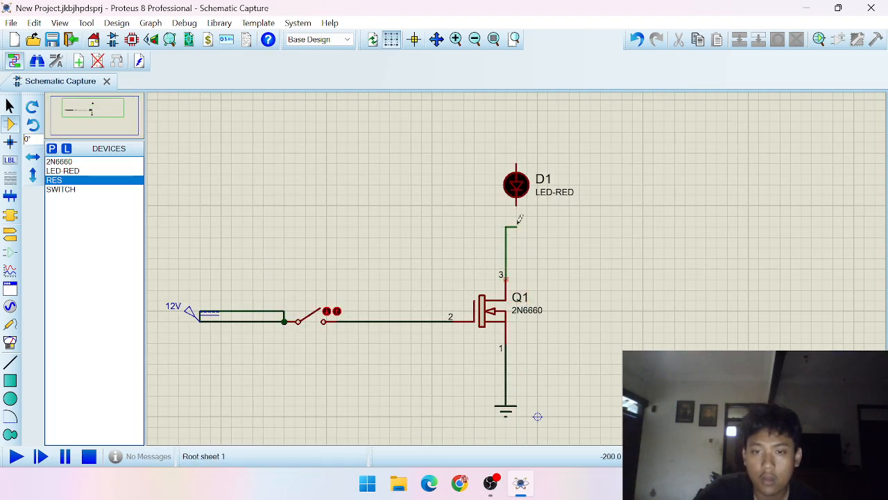
pyautogui.click(520, 205)
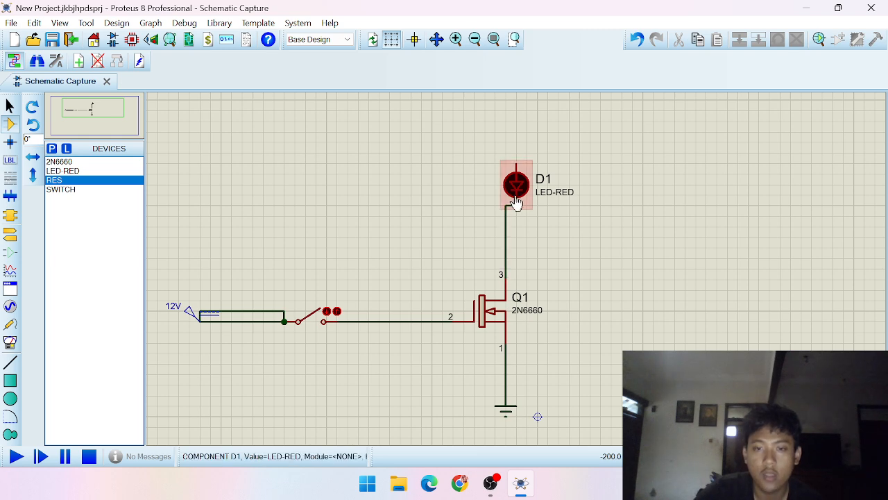
pyautogui.click(516, 195)
pyautogui.moveTo(528, 201); pyautogui.dragTo(516, 190)
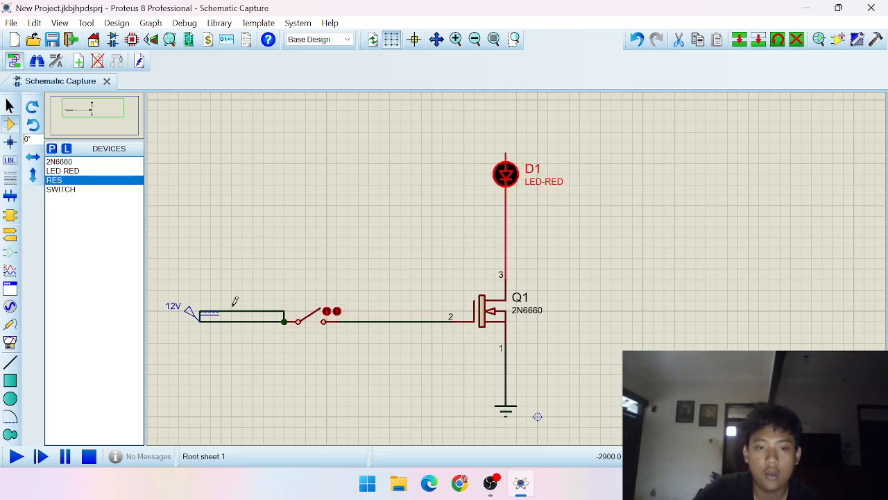
# Step: Delete the redundant upper wire loop between the 12V generator and the switch
pyautogui.click(299, 319)
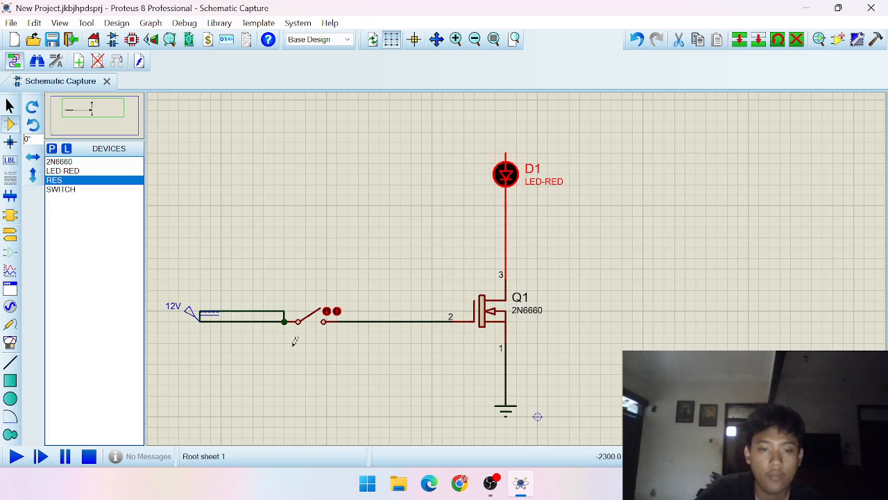
pyautogui.scroll(2, 295, 340)
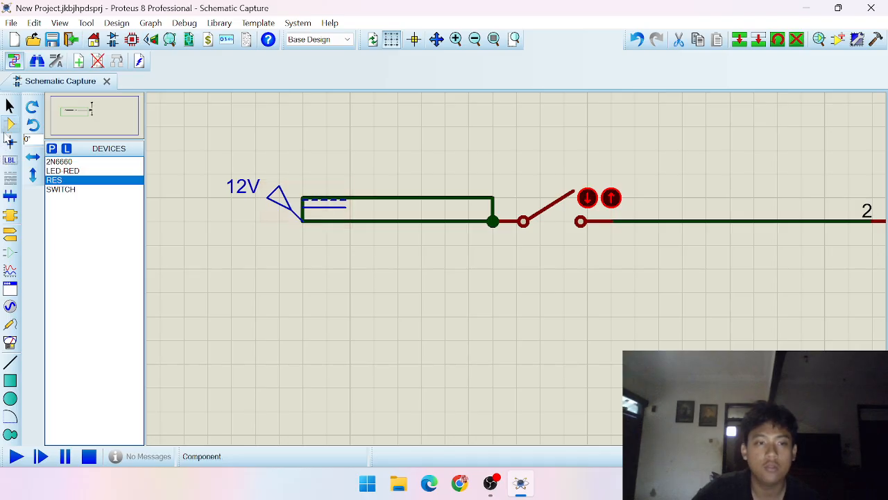
pyautogui.click(10, 105)
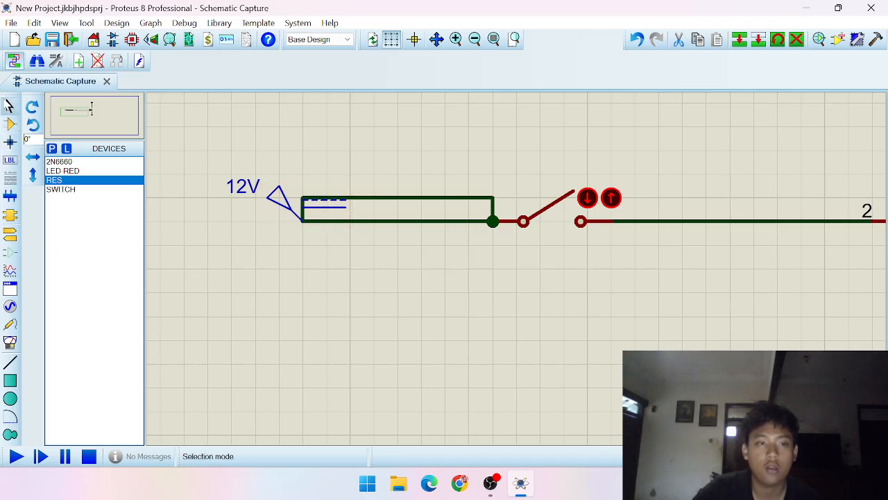
pyautogui.click(436, 198)
pyautogui.press('Delete')
pyautogui.scroll(-2, 548, 250)
pyautogui.scroll(-1, 548, 253)
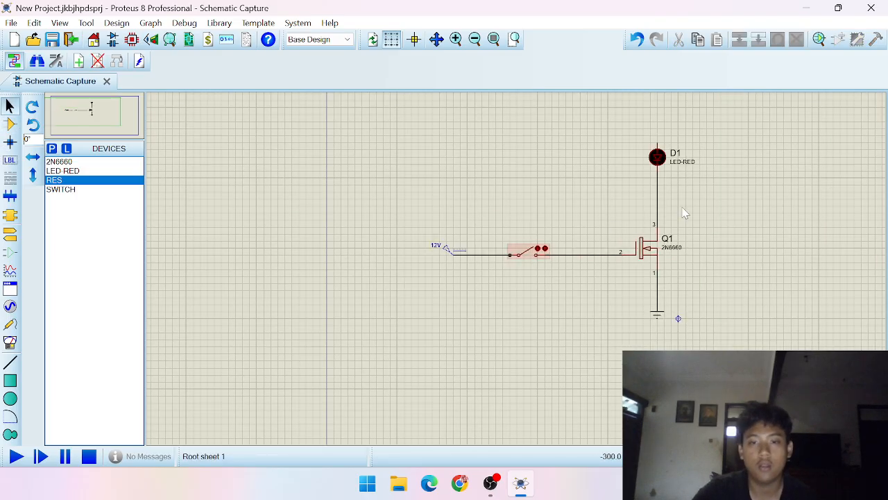
pyautogui.scroll(2, 684, 208)
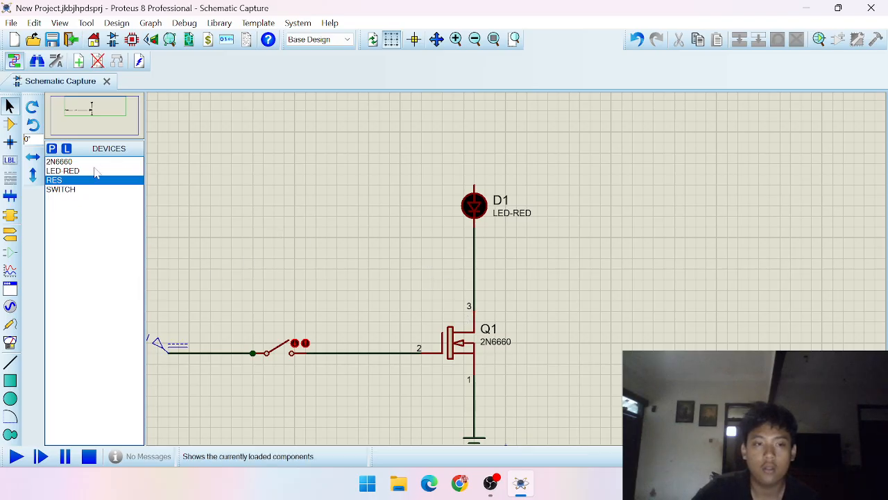
# Step: Wire the LED-RED's upper pin to the wire between the 12V generator and the switch
pyautogui.scroll(-1, 496, 264)
pyautogui.scroll(1, 517, 269)
pyautogui.scroll(-1, 516, 263)
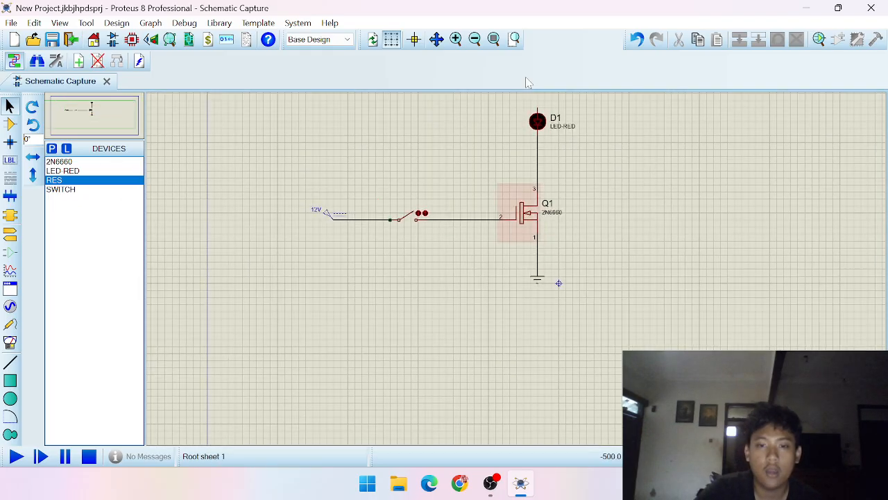
pyautogui.scroll(-1, 505, 154)
pyautogui.scroll(1, 521, 290)
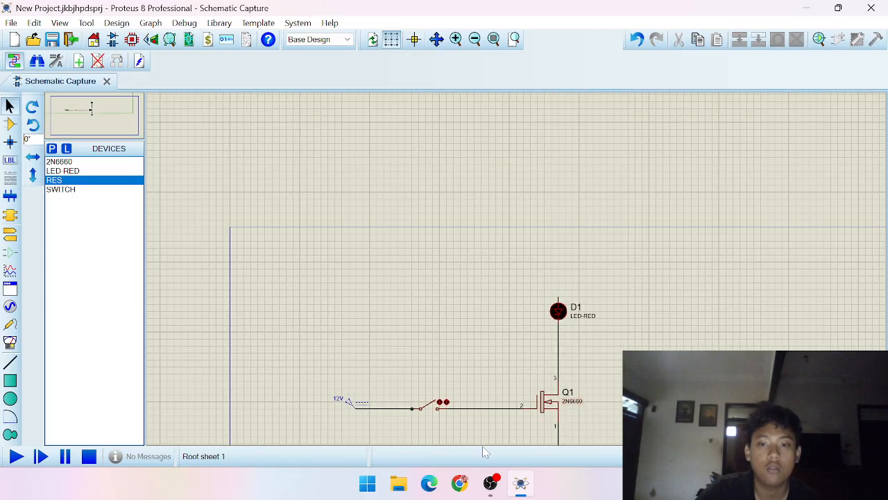
pyautogui.scroll(1, 513, 301)
pyautogui.scroll(-1, 503, 338)
pyautogui.scroll(1, 518, 275)
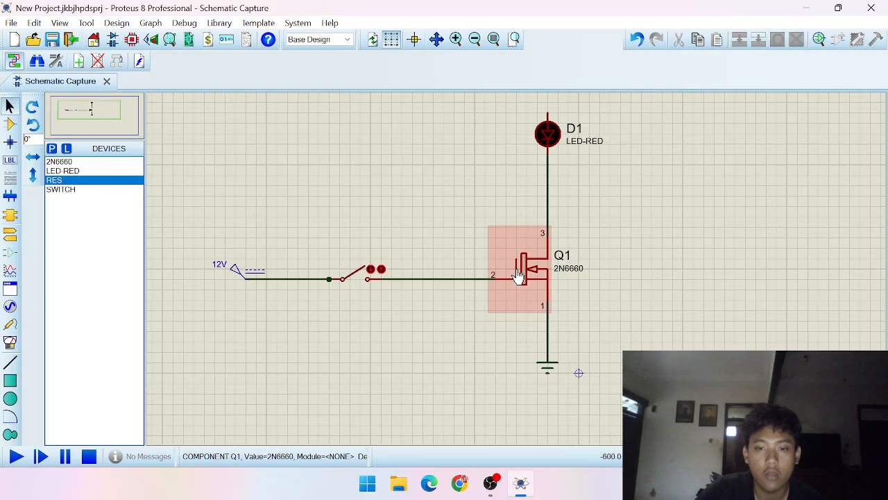
pyautogui.click(544, 112)
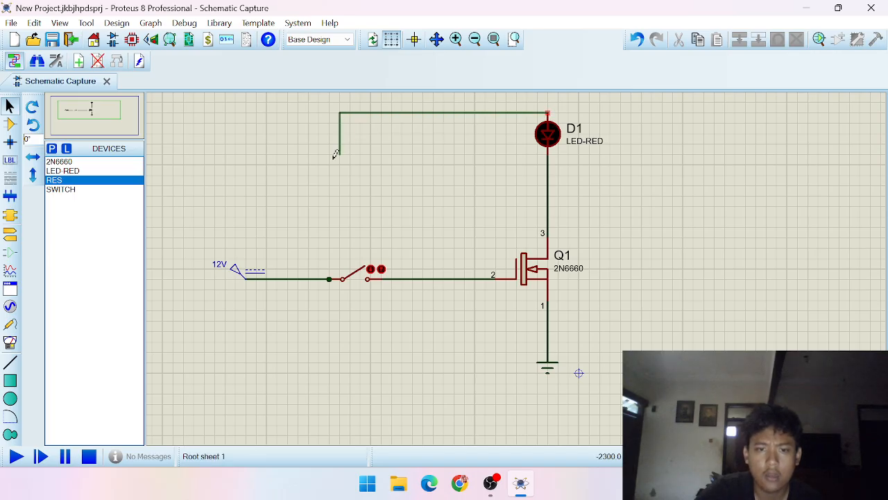
pyautogui.click(309, 278)
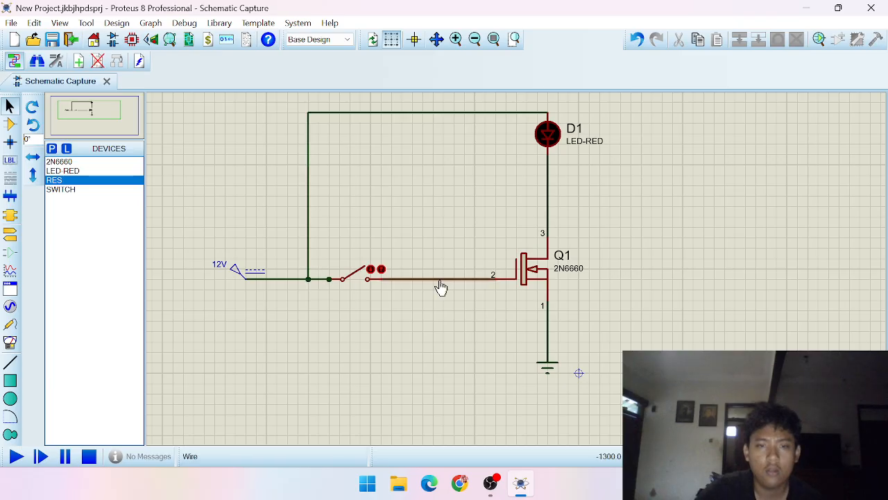
# Step: Place a RES resistor below the gate wire, between the switch and the MOSFET, and rotate it anti-clockwise to stand vertically
pyautogui.click(63, 172)
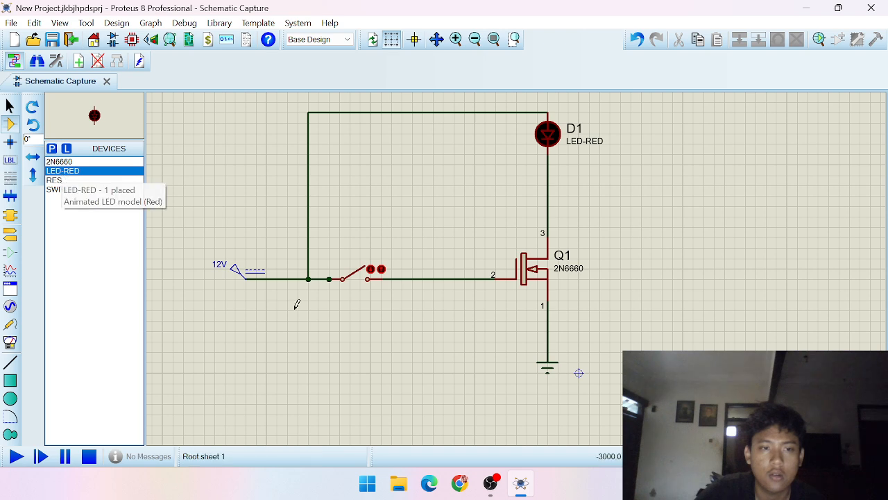
pyautogui.click(63, 191)
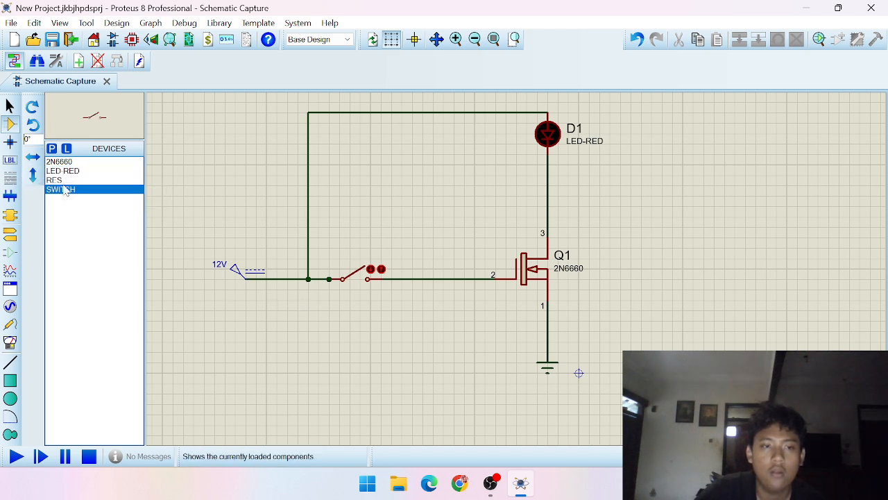
pyautogui.click(63, 183)
pyautogui.click(452, 369)
pyautogui.scroll(1, 454, 322)
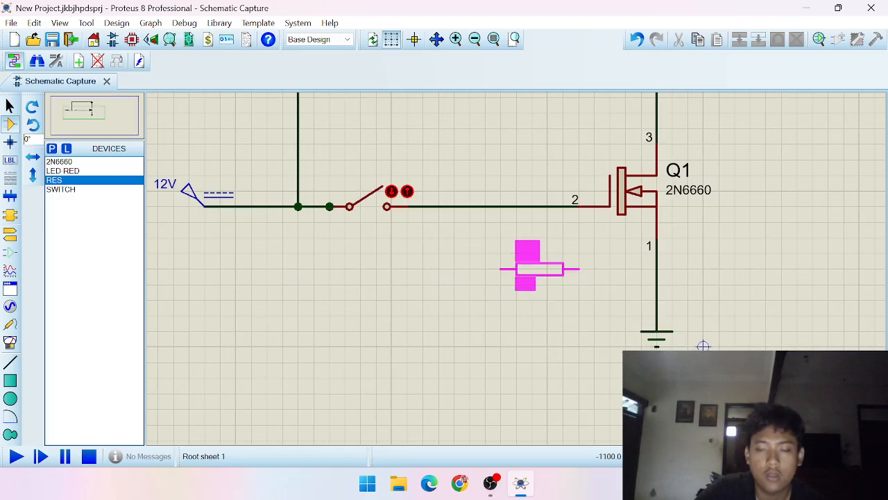
pyautogui.click(501, 271)
pyautogui.click(505, 276)
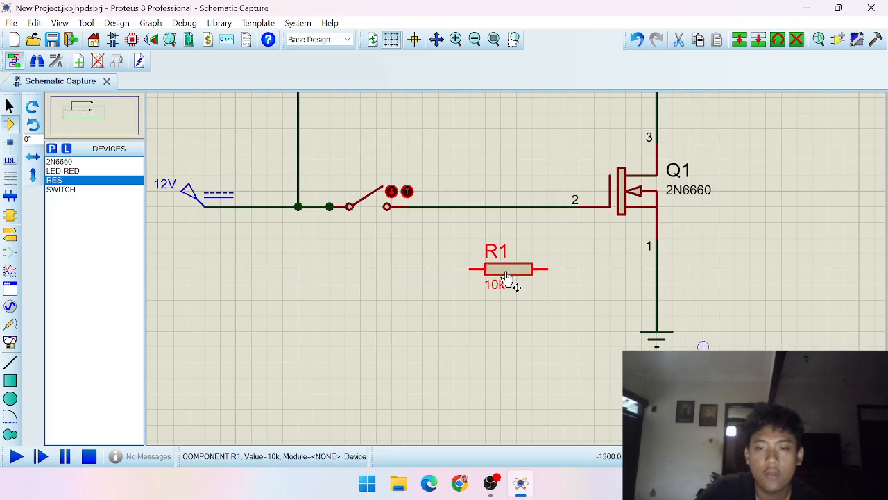
pyautogui.scroll(1, 506, 276)
pyautogui.rightClick(526, 270)
pyautogui.click(551, 182)
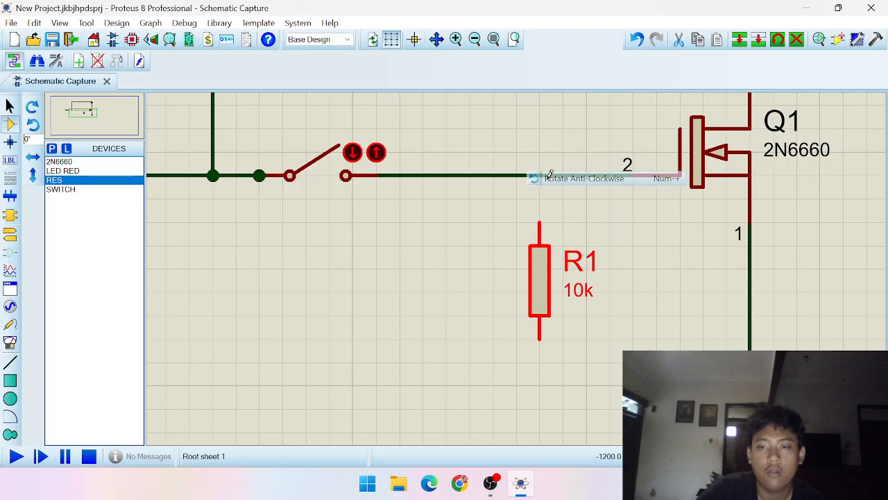
# Step: Wire resistor R1's lower pin to the MOSFET's source-to-ground wire and its upper pin to the gate wire
pyautogui.click(616, 341)
pyautogui.click(749, 339)
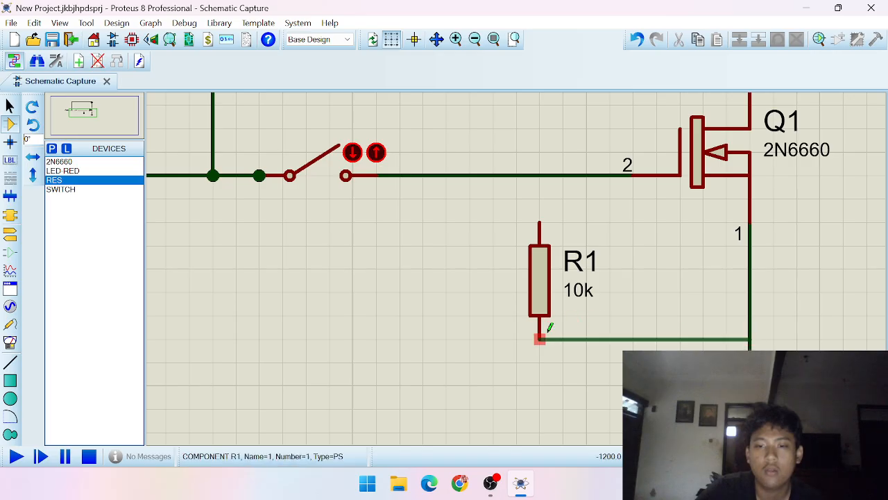
pyautogui.click(539, 338)
pyautogui.click(539, 222)
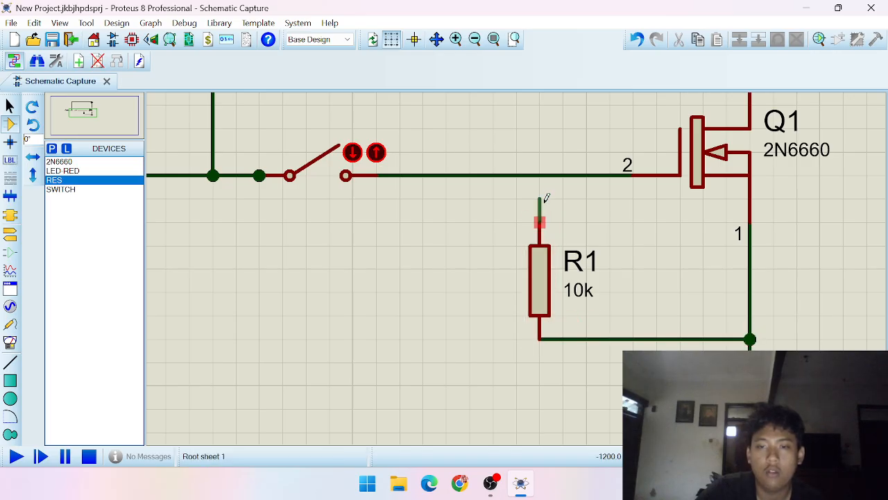
pyautogui.click(539, 174)
pyautogui.scroll(-4, 513, 222)
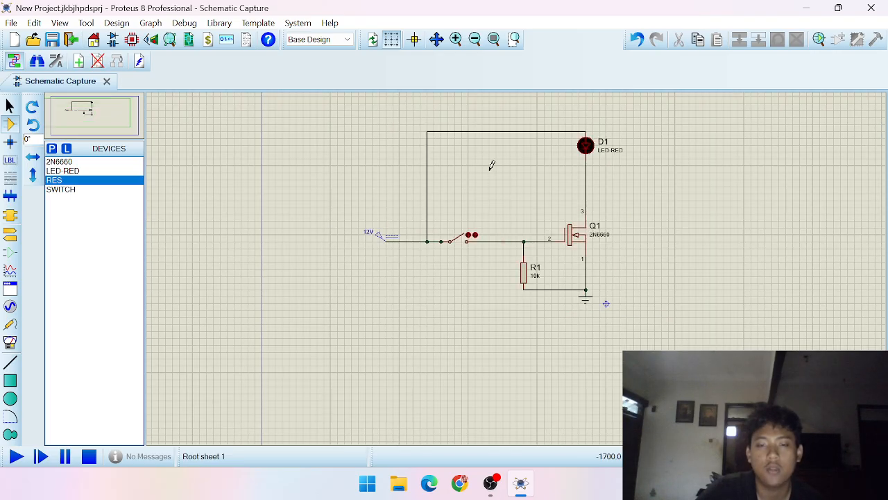
# Step: Run the simulation of the completed MOSFET circuit
pyautogui.scroll(1, 491, 165)
pyautogui.scroll(-1, 512, 426)
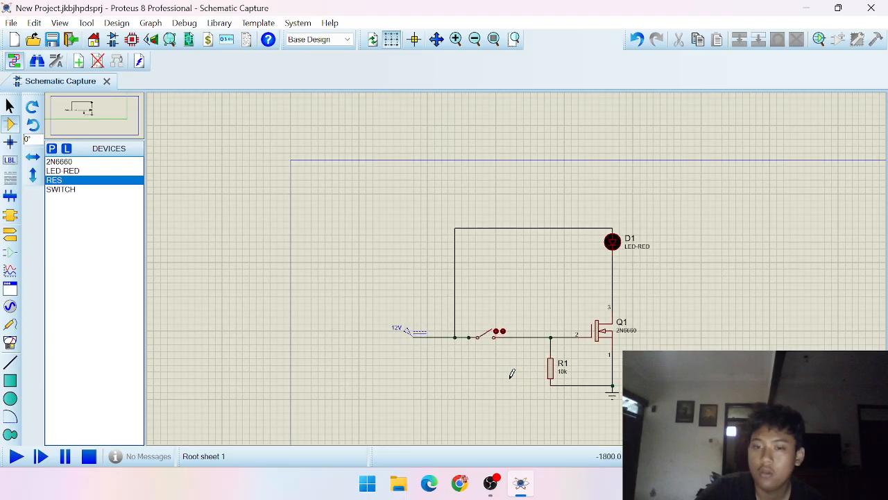
pyautogui.scroll(1, 699, 299)
pyautogui.click(87, 23)
pyautogui.moveTo(103, 27)
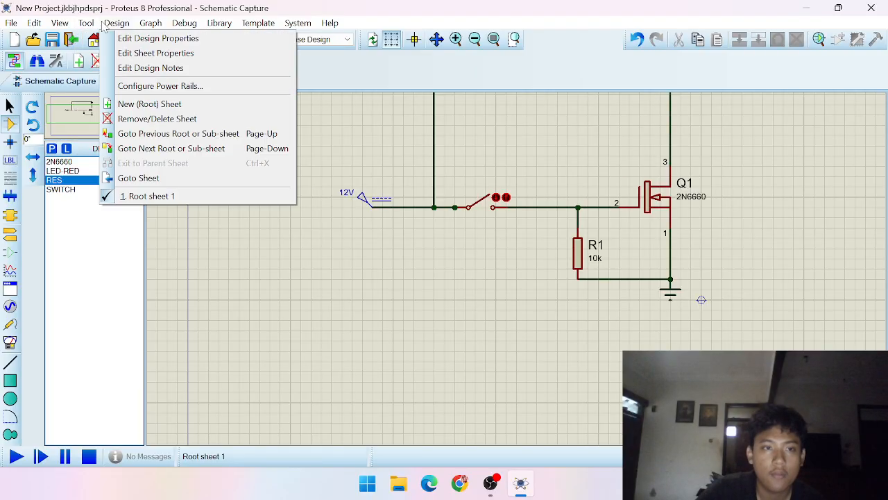
pyautogui.moveTo(176, 31)
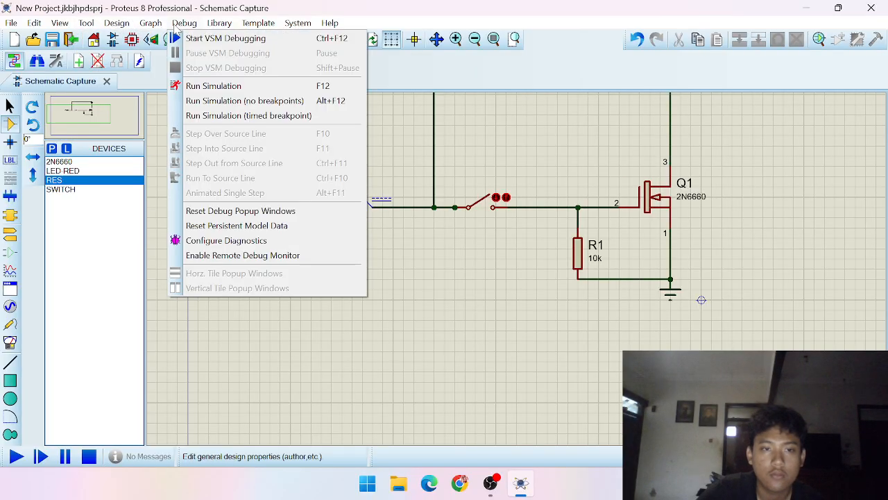
pyautogui.click(214, 86)
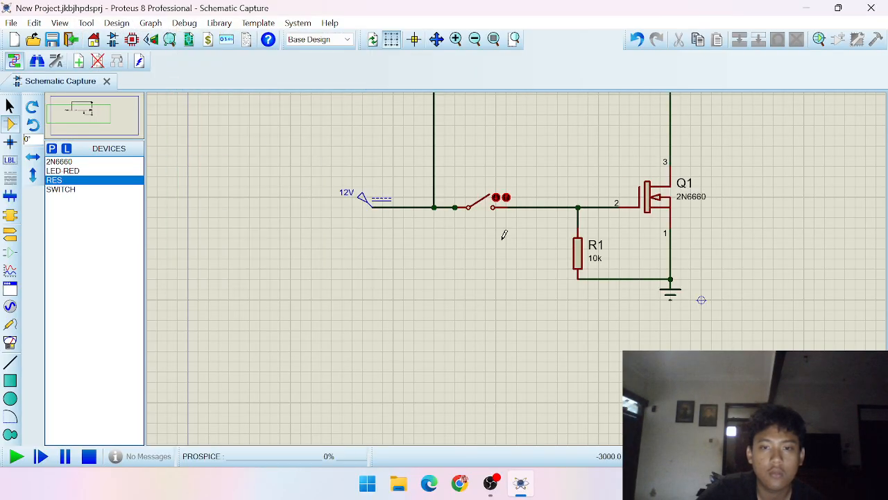
pyautogui.scroll(-1, 508, 215)
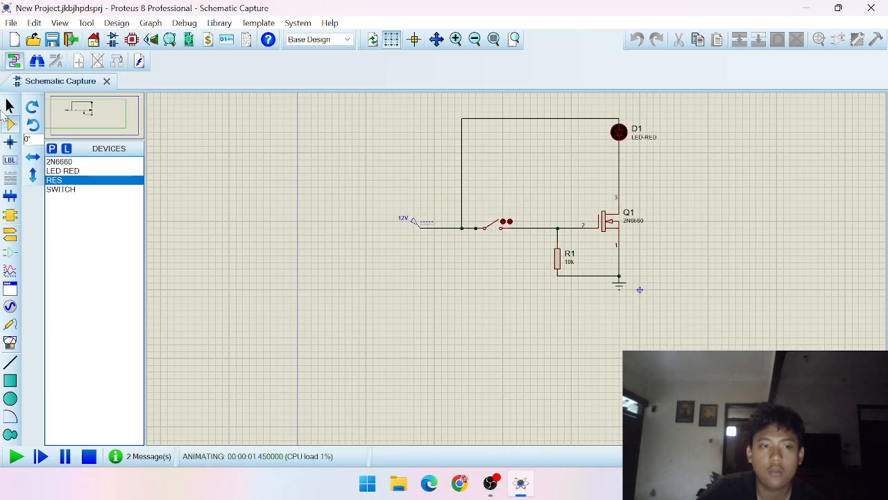
# Step: Close the switch in the running simulation and examine how the red LED responds
pyautogui.click(10, 107)
pyautogui.click(494, 229)
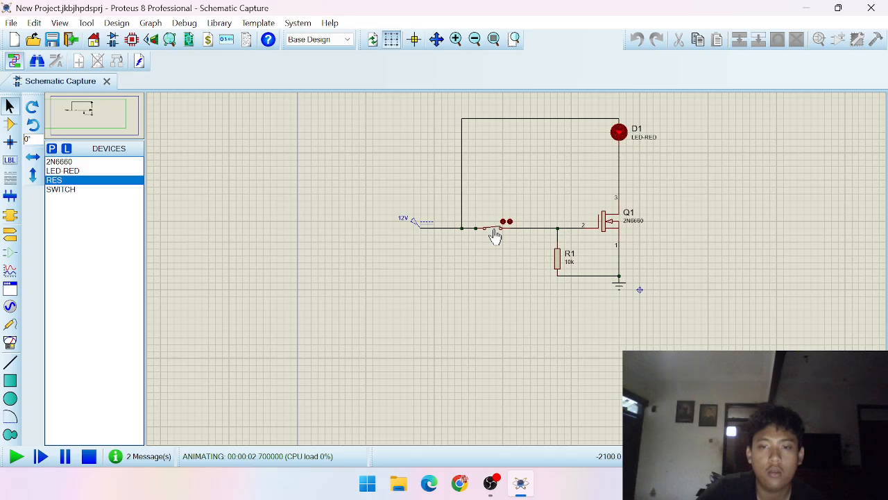
pyautogui.scroll(2, 512, 258)
pyautogui.scroll(-1, 516, 258)
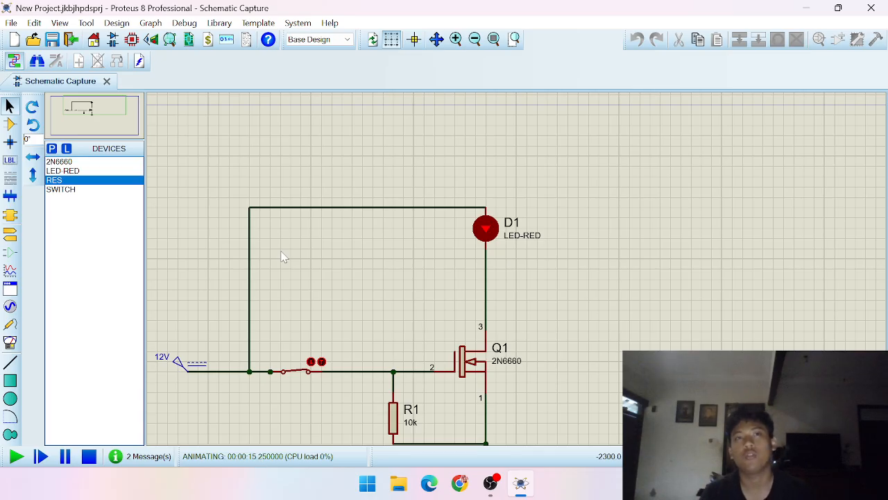
pyautogui.scroll(-1, 304, 385)
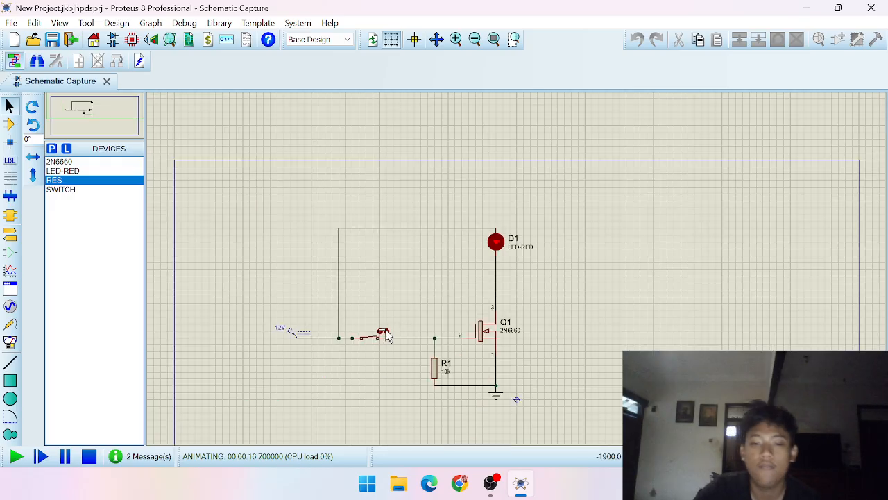
pyautogui.scroll(1, 516, 261)
pyautogui.scroll(-1, 561, 173)
pyautogui.scroll(1, 519, 276)
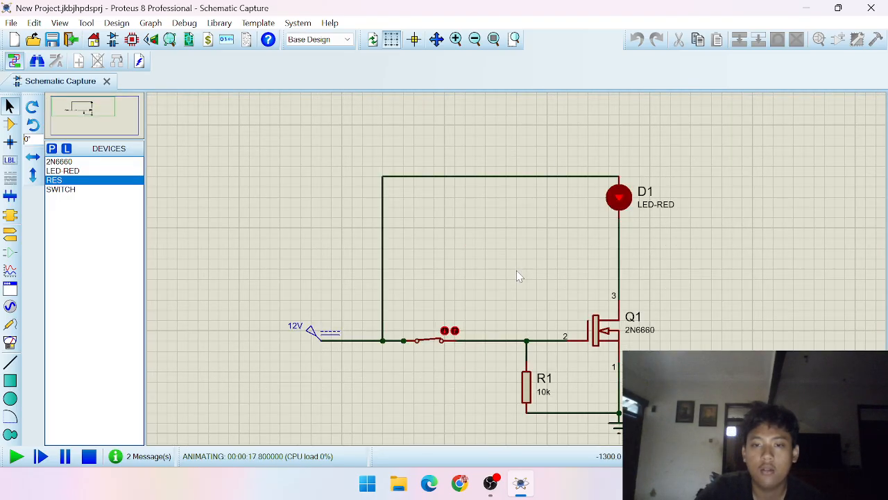
# Step: Open the switch in the running simulation, then close and reopen it to test the LED's response
pyautogui.click(435, 345)
pyautogui.scroll(1, 546, 331)
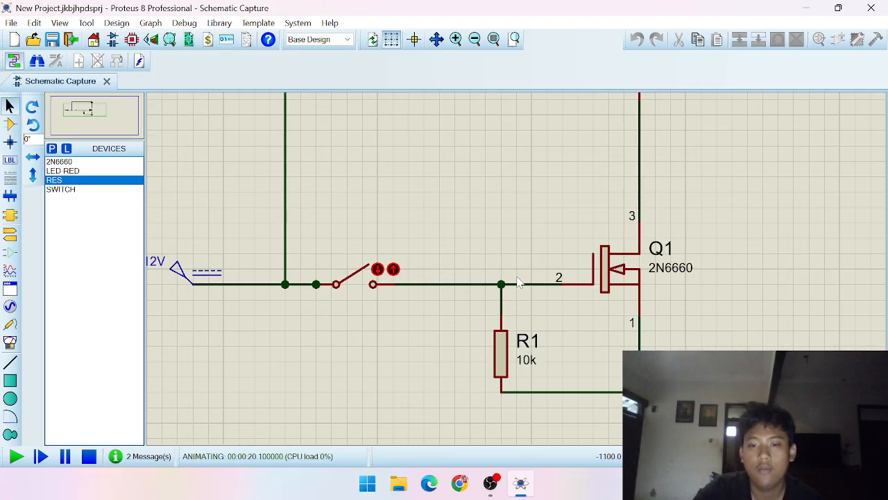
pyautogui.scroll(-1, 447, 276)
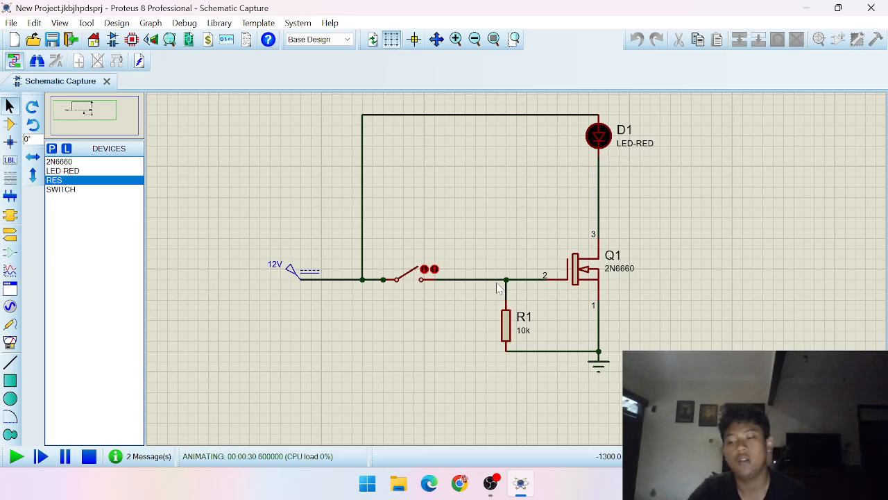
pyautogui.click(415, 277)
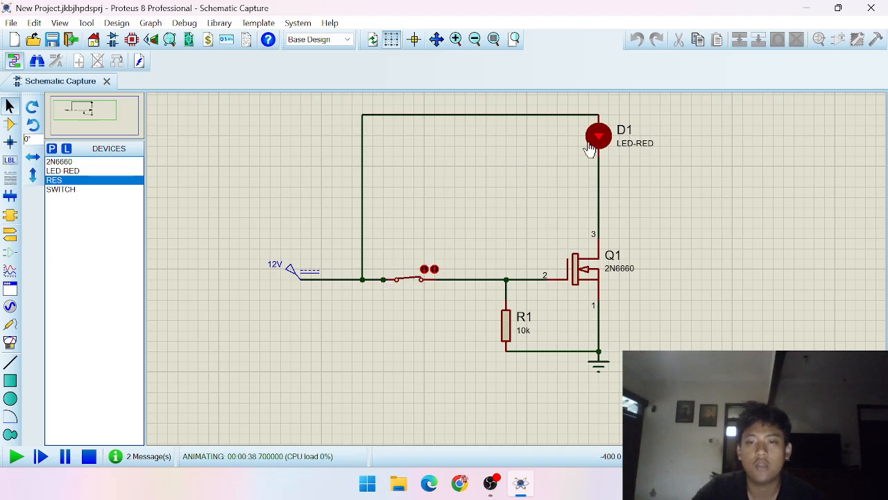
pyautogui.click(406, 279)
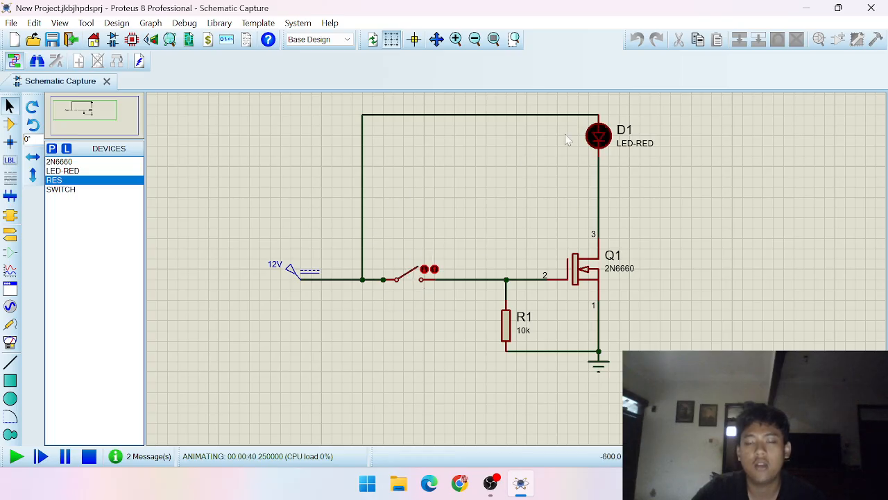